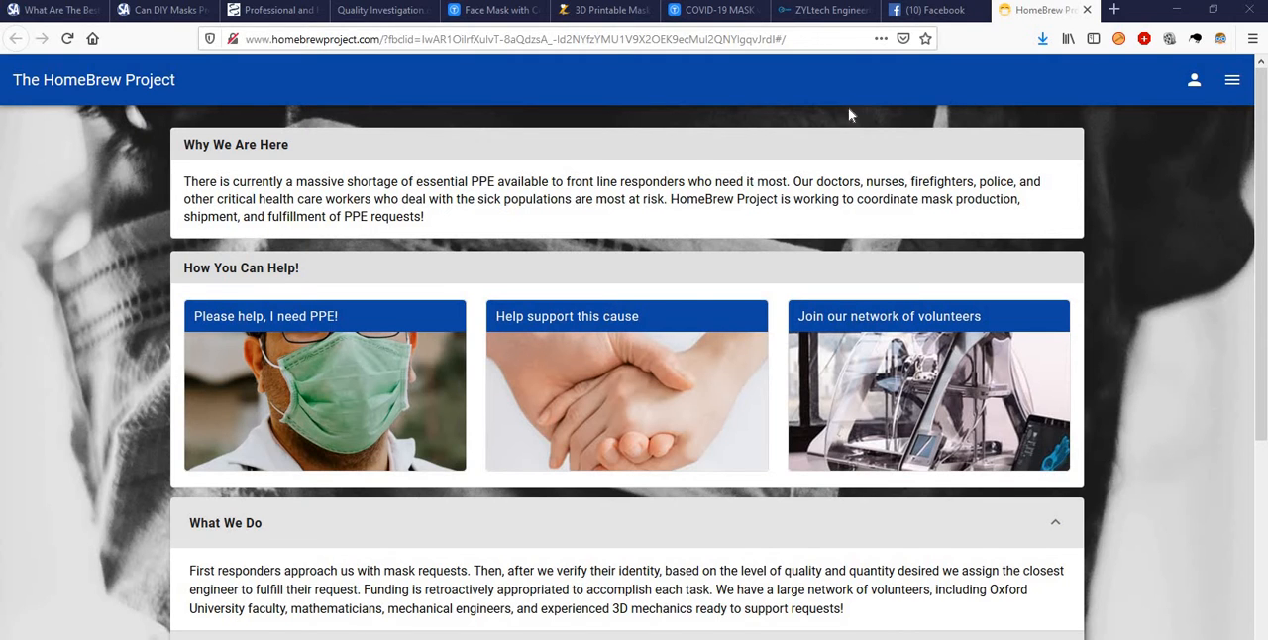
- View the COVID-19 MASK v2 page on Thingiverse and the diagram picture in the downloaded mask's images folder
click(711, 12)
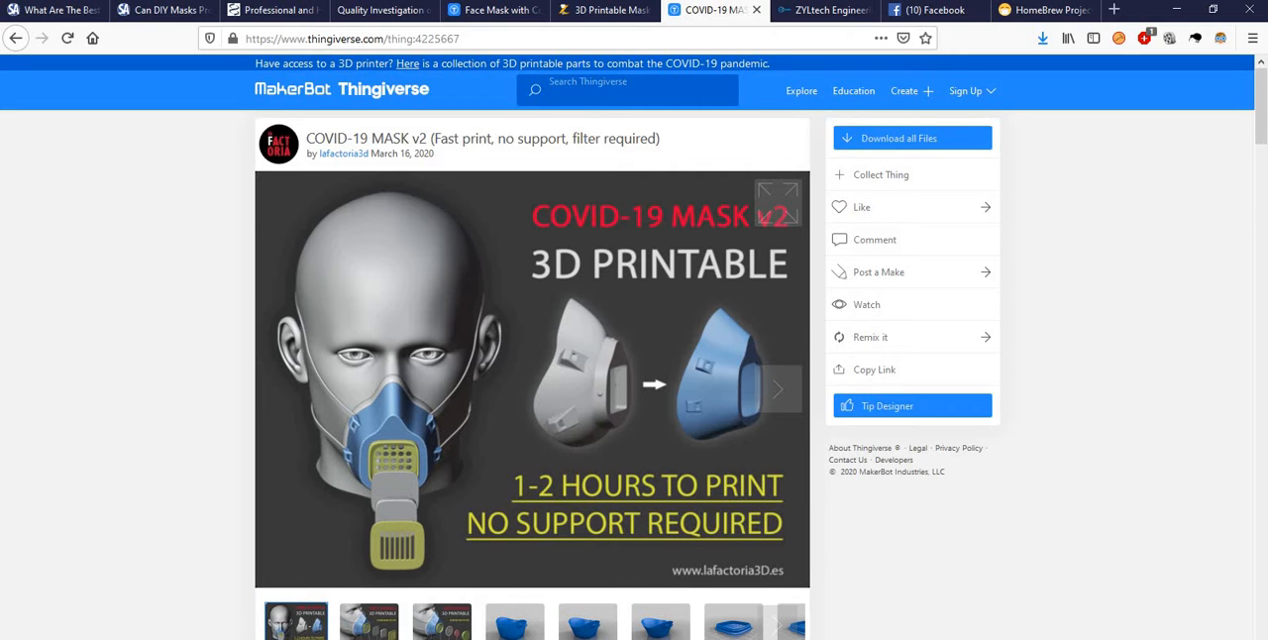
key(alt+Tab)
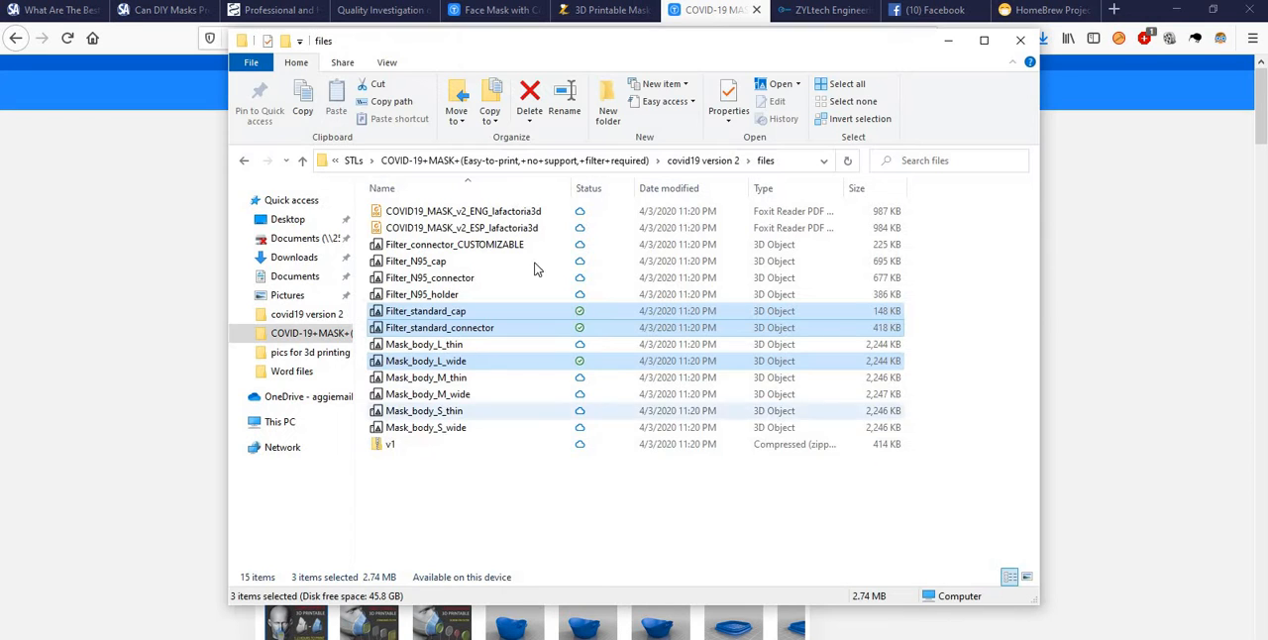
click(515, 160)
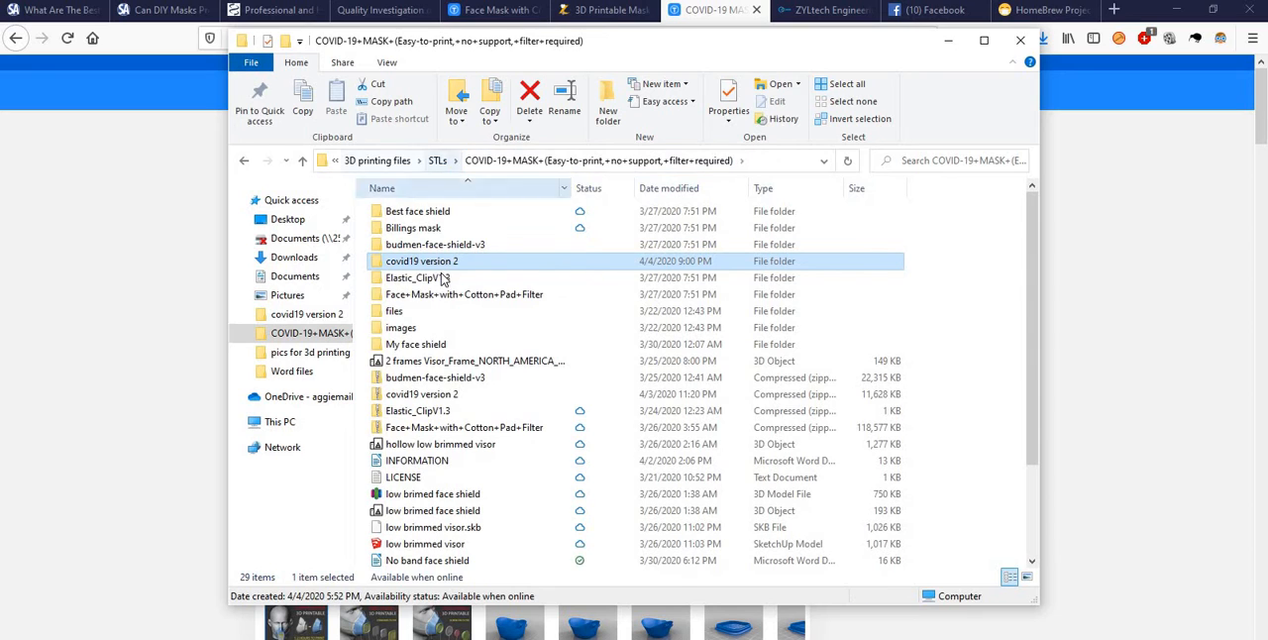
double_click(417, 329)
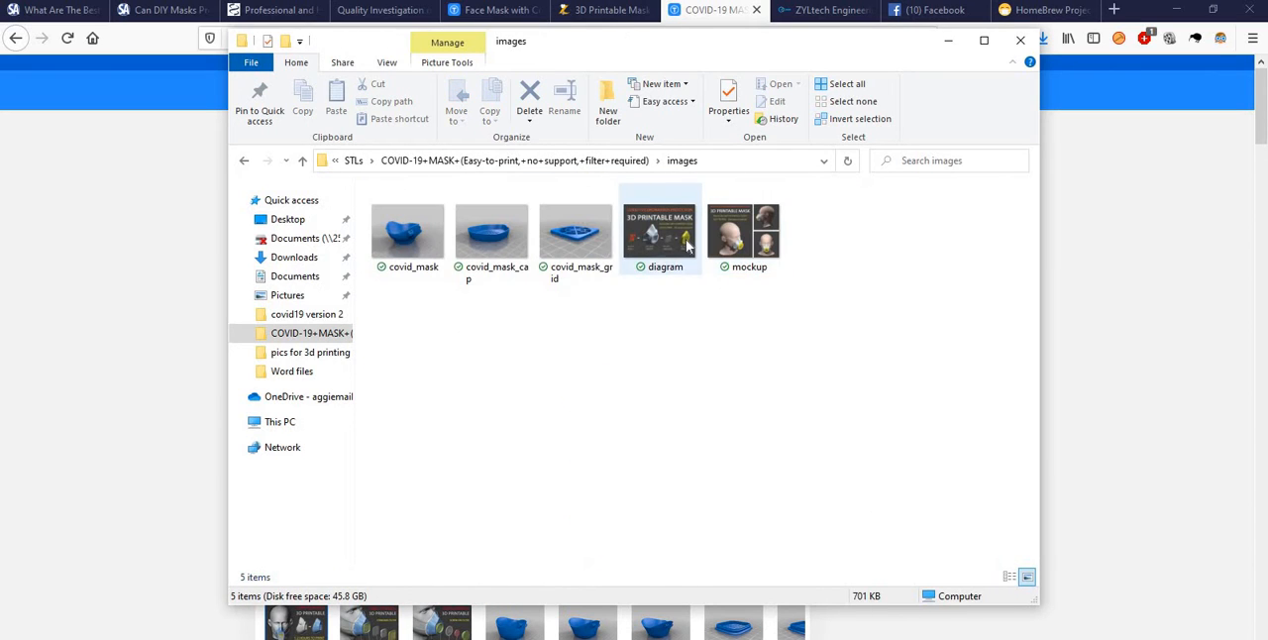
click(682, 243)
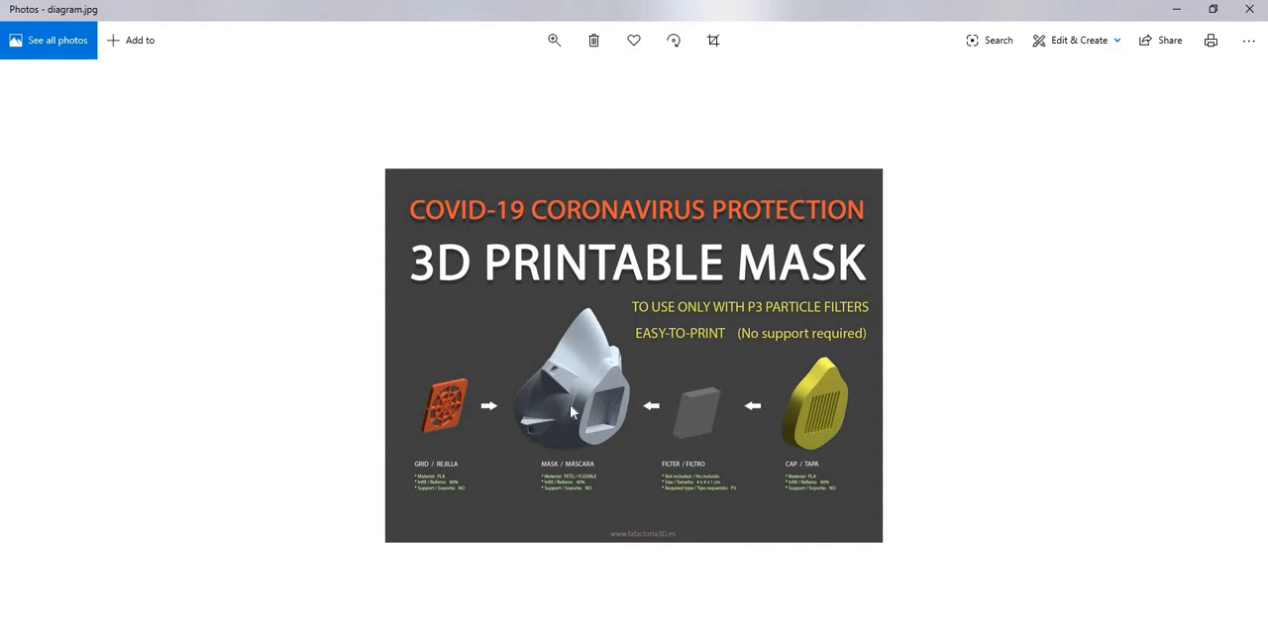
click(1249, 9)
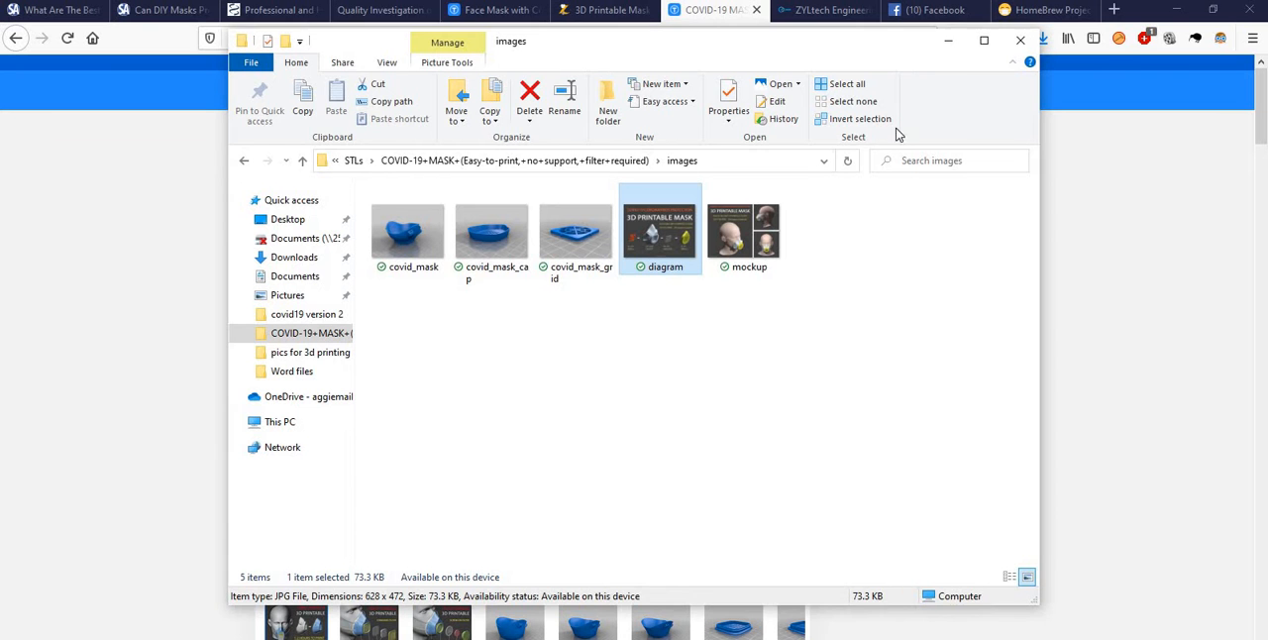
click(948, 42)
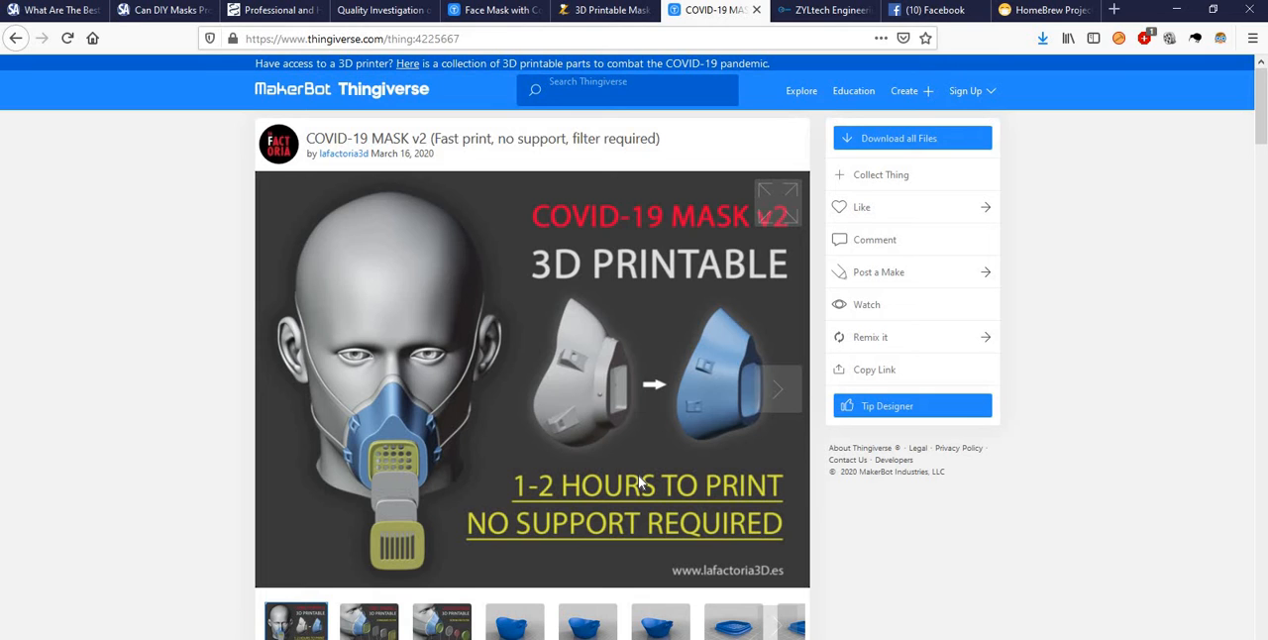
- Look through the 3D Printable Mask for COVID-19 web page, from its introduction to the mask and filter photos
click(604, 14)
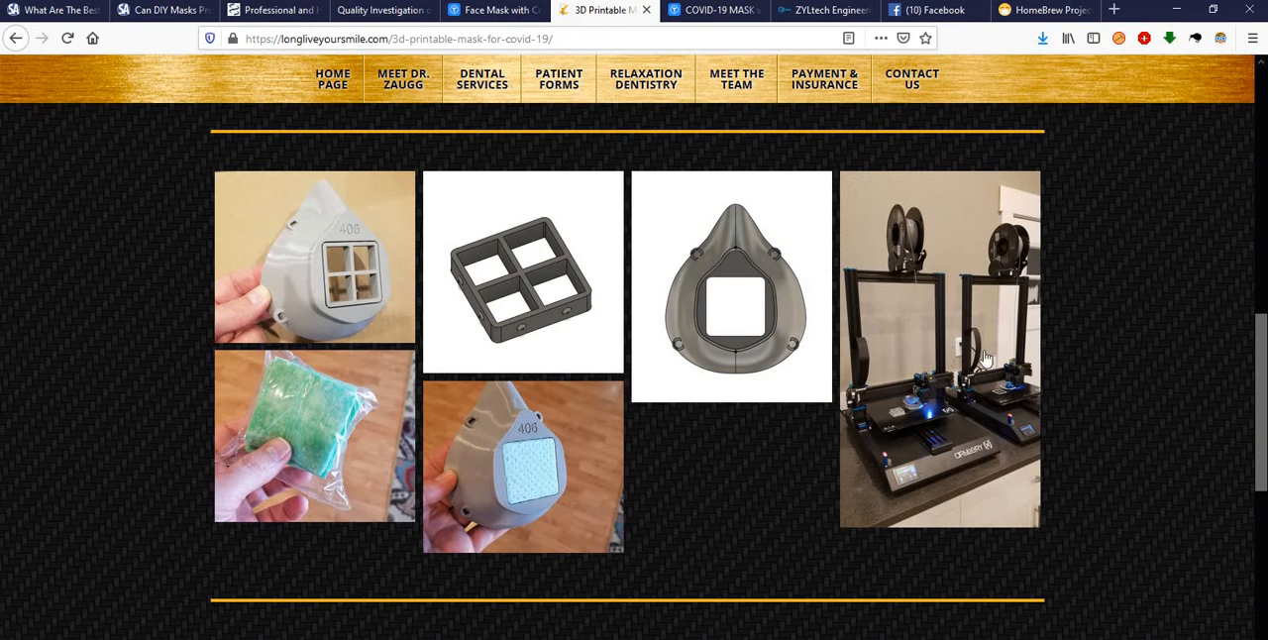
scroll(539, 301, up, 10)
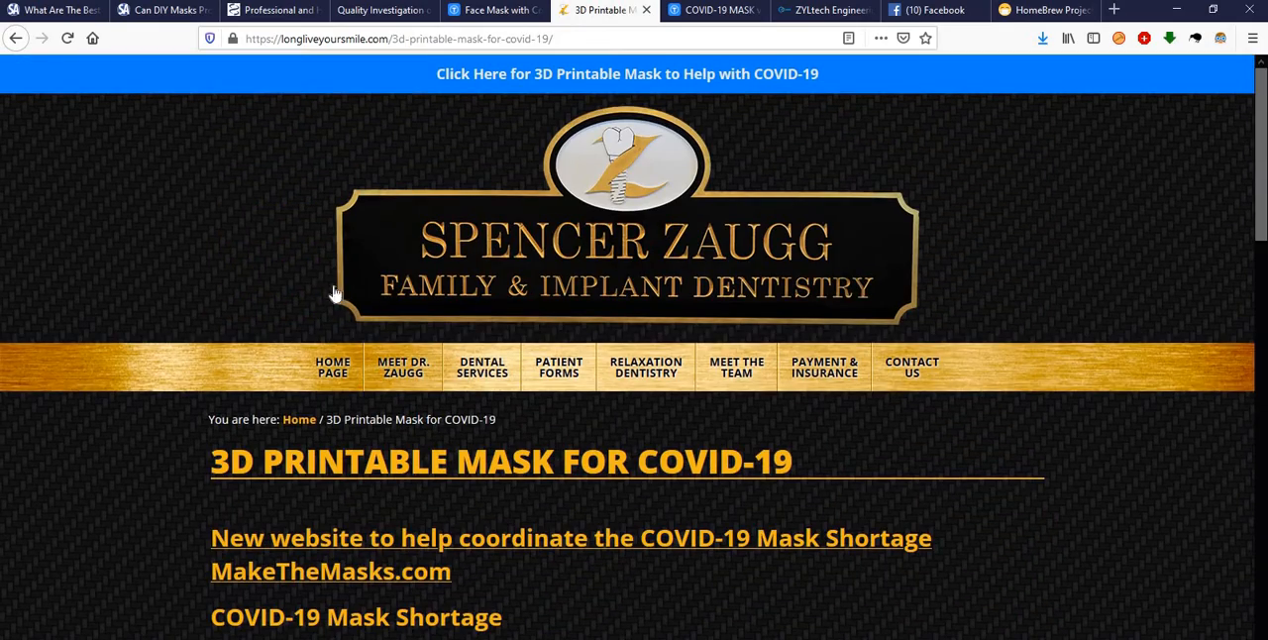
scroll(308, 326, down, 3)
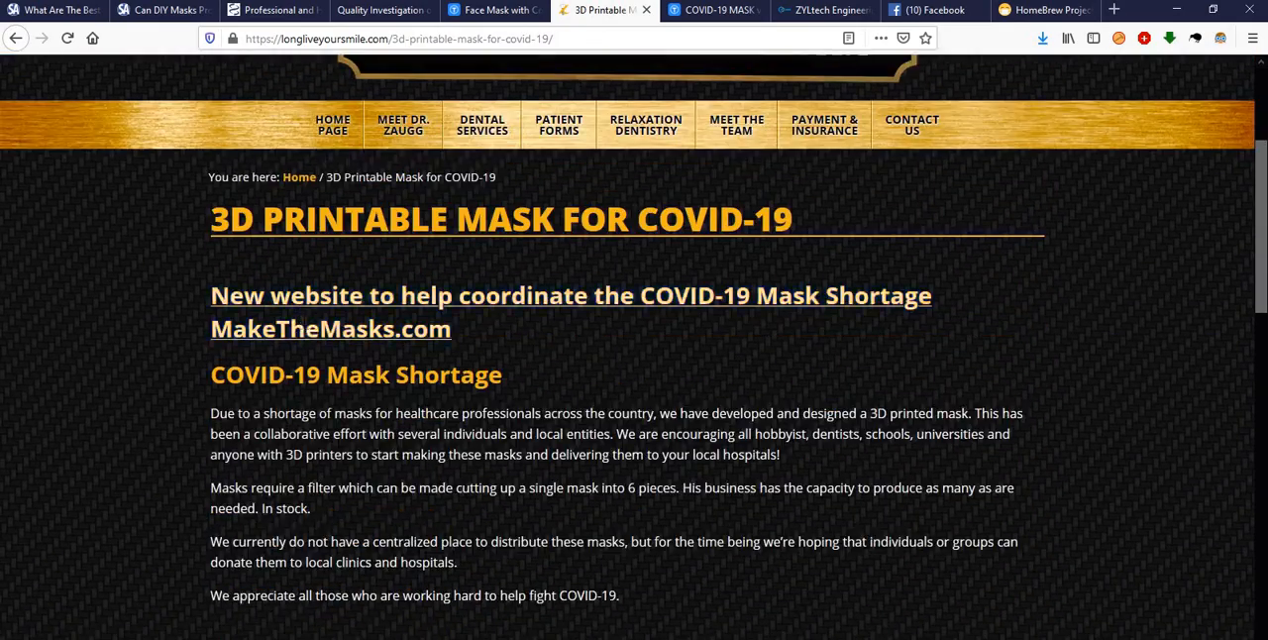
scroll(800, 378, down, 8)
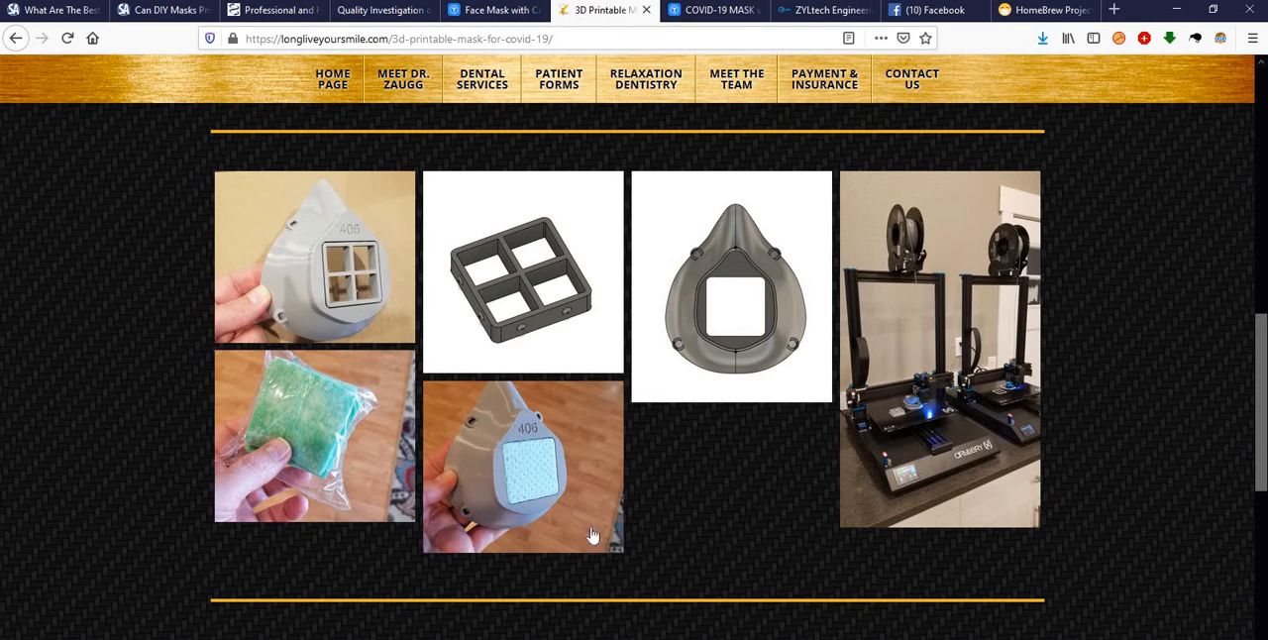
- Examine the Face Mask with Cotton Pad Filter page on Thingiverse, including the photo of the mask's inside and its filter cap
click(486, 12)
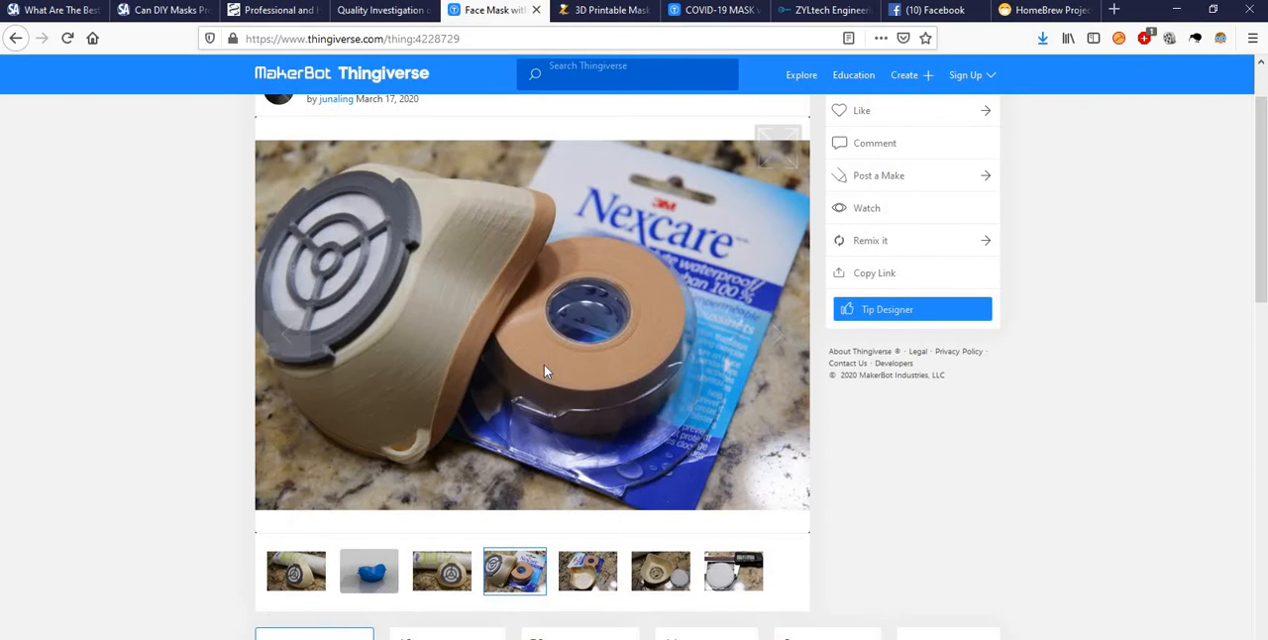
scroll(526, 357, up, 2)
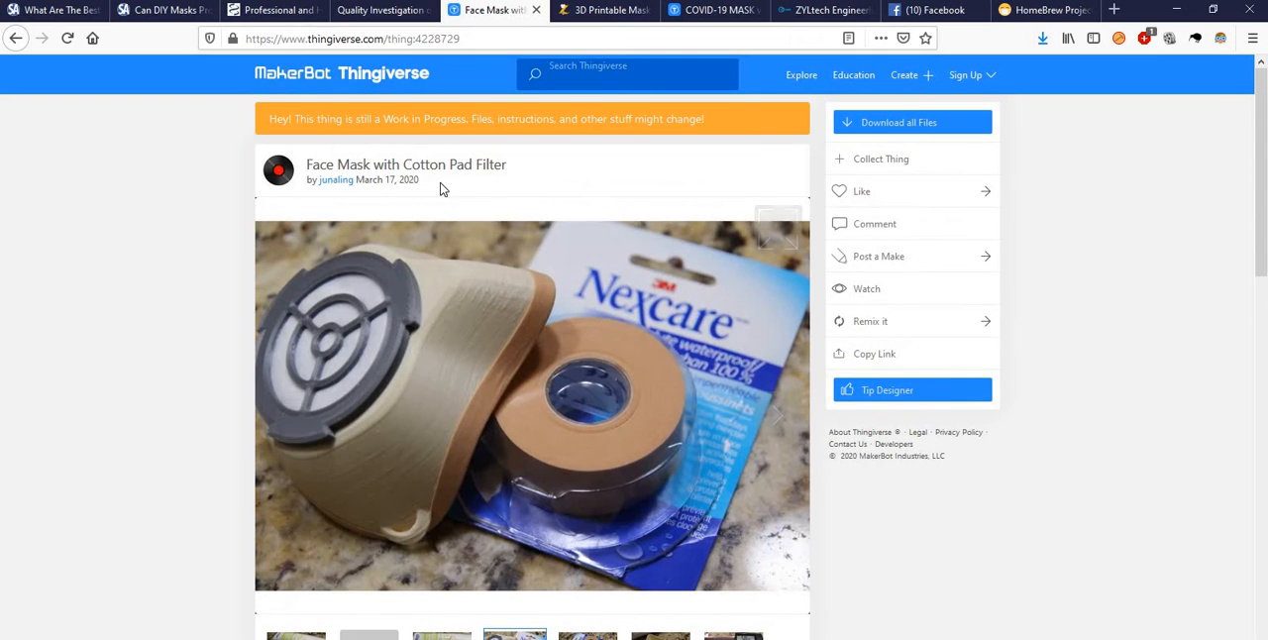
scroll(367, 252, down, 4)
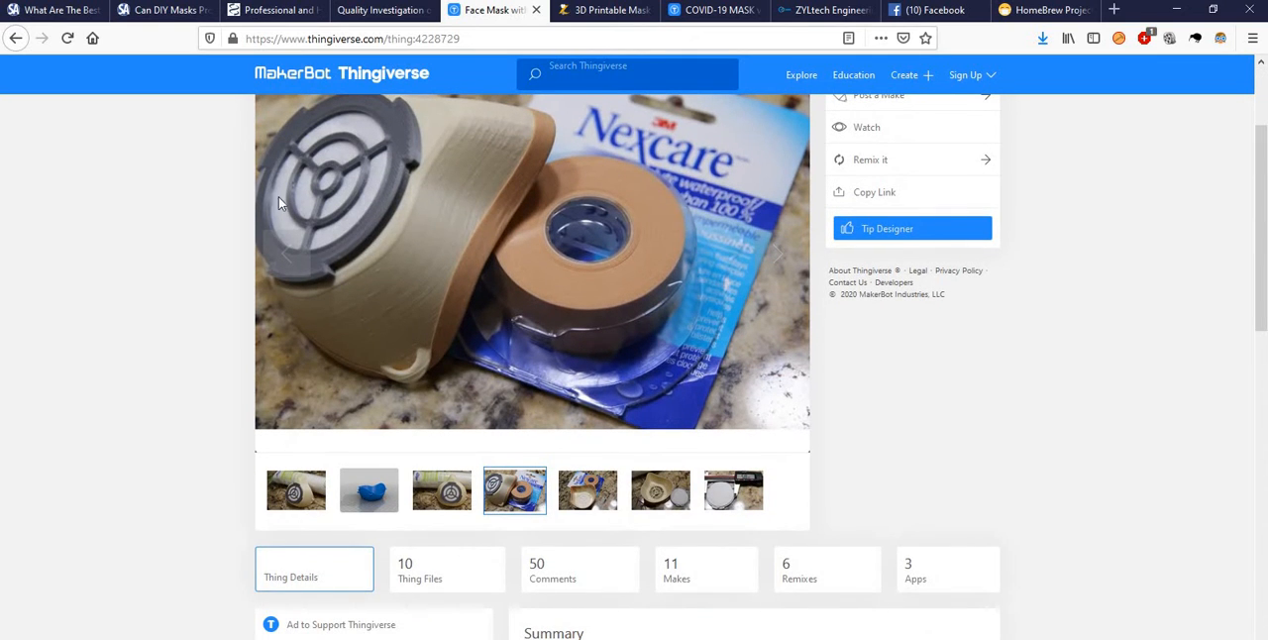
scroll(437, 222, up, 2)
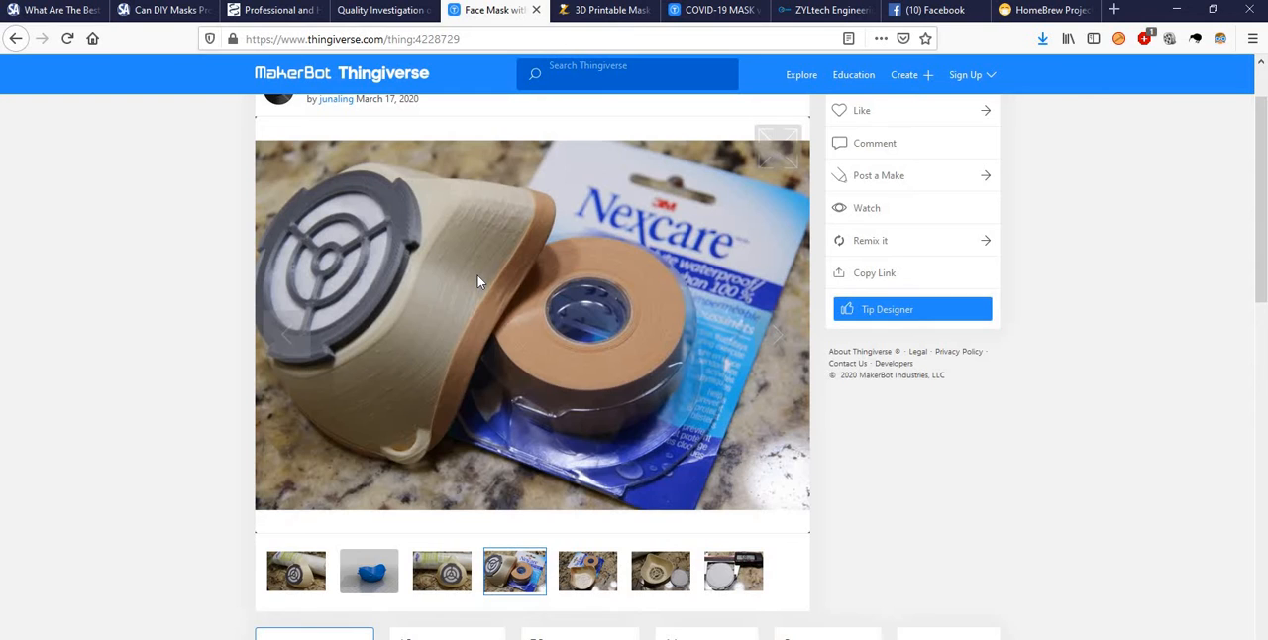
scroll(478, 283, down, 1)
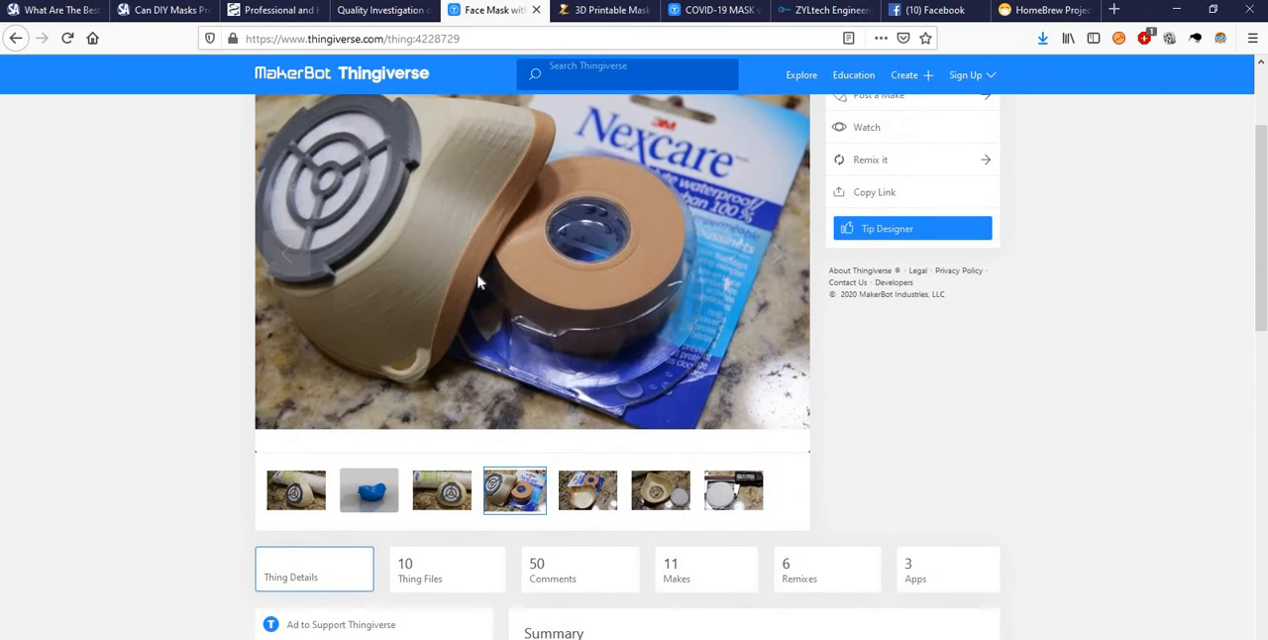
click(673, 495)
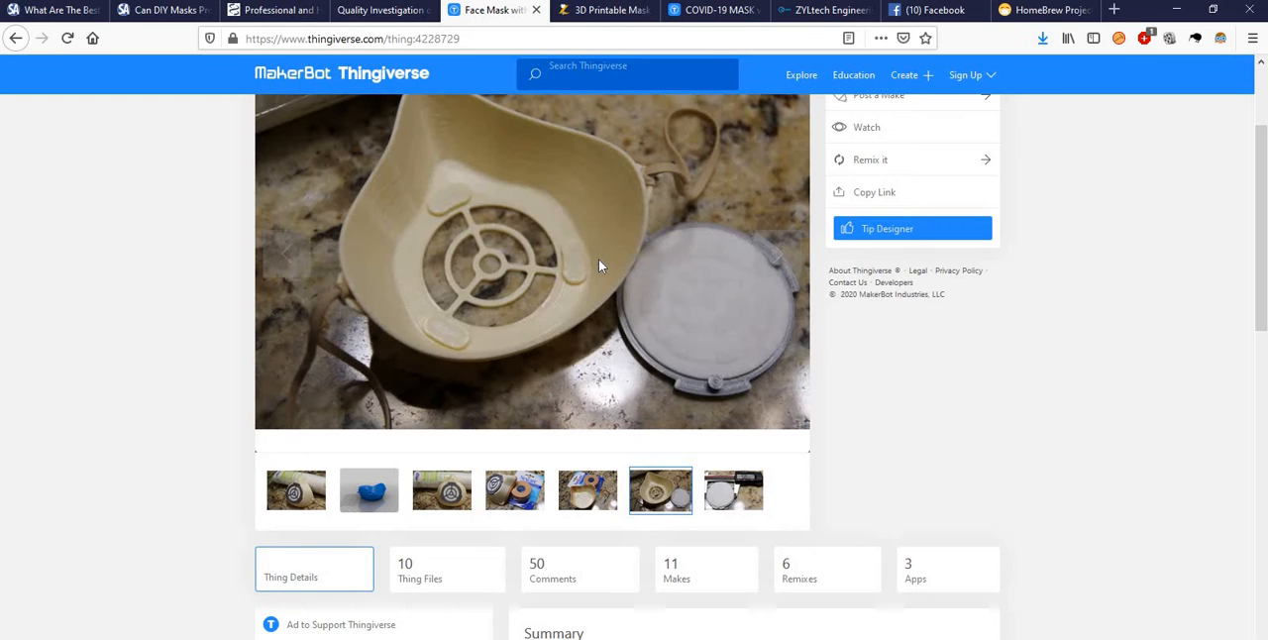
- Switch to ideaMaker and locate the Filter_standard_cap and Filter_standard_connector models in the files folder of covid19 version 2
click(723, 11)
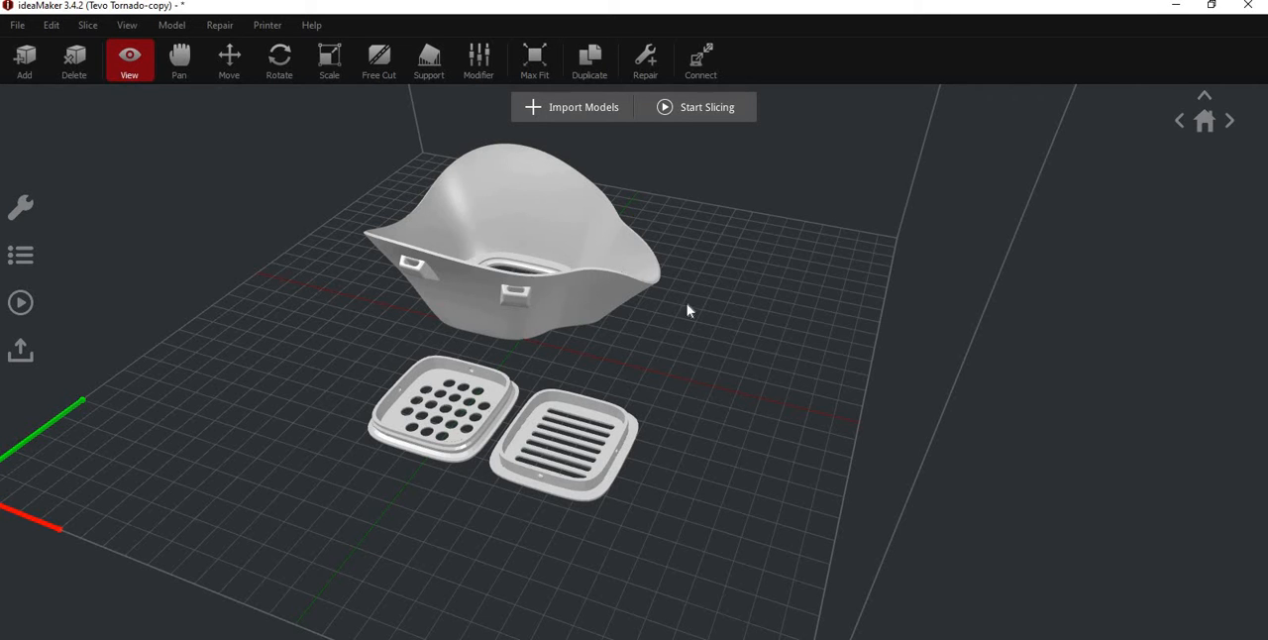
key(alt+Tab)
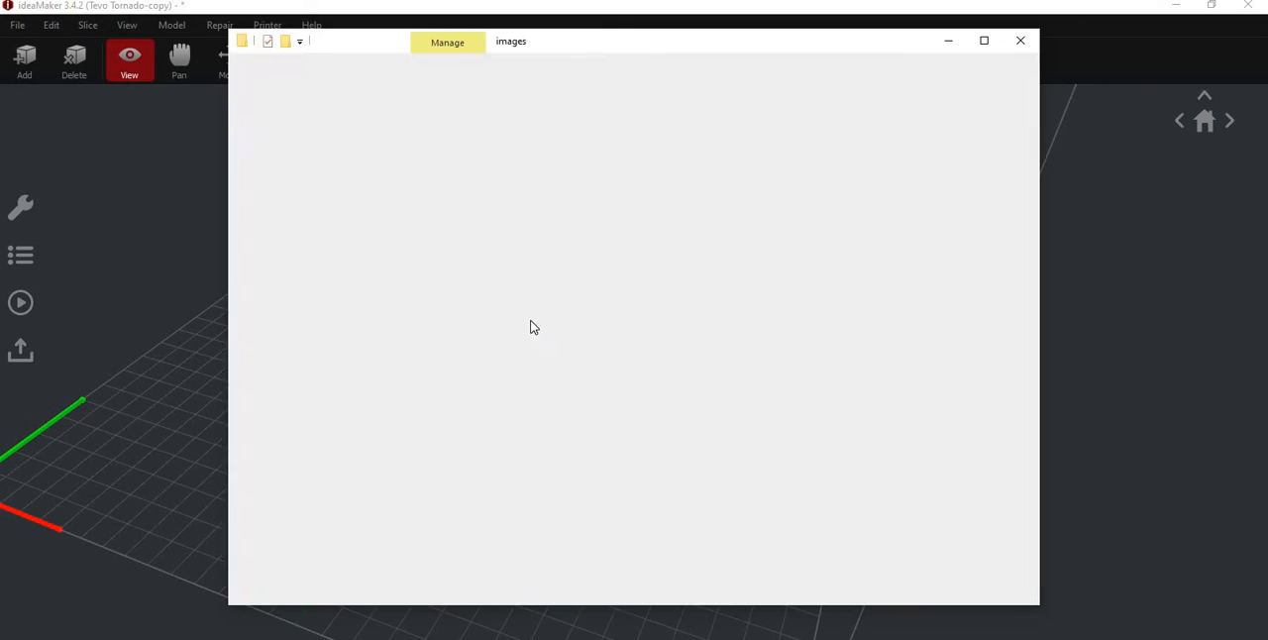
click(502, 163)
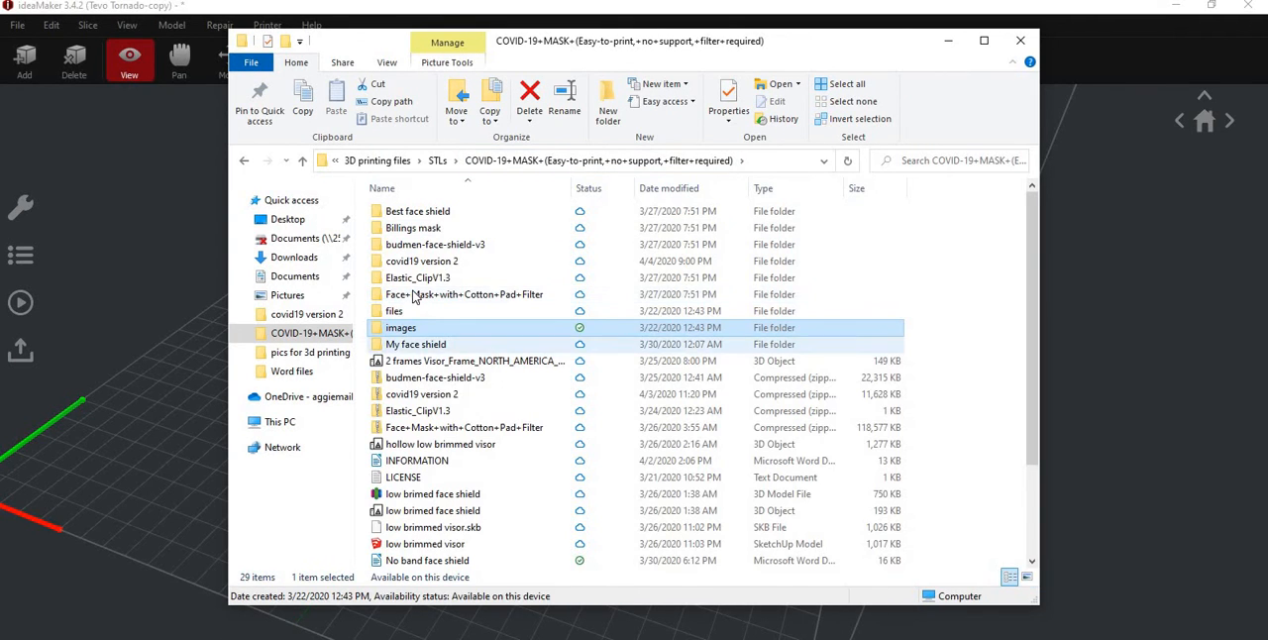
click(432, 263)
key(Return)
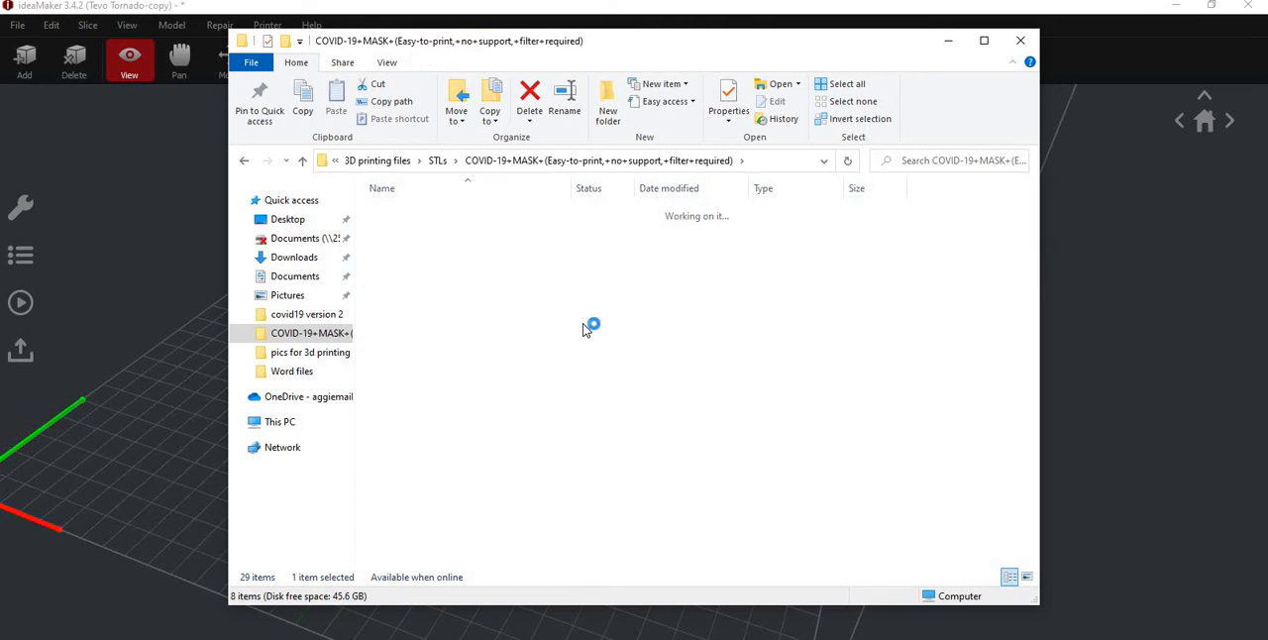
click(401, 216)
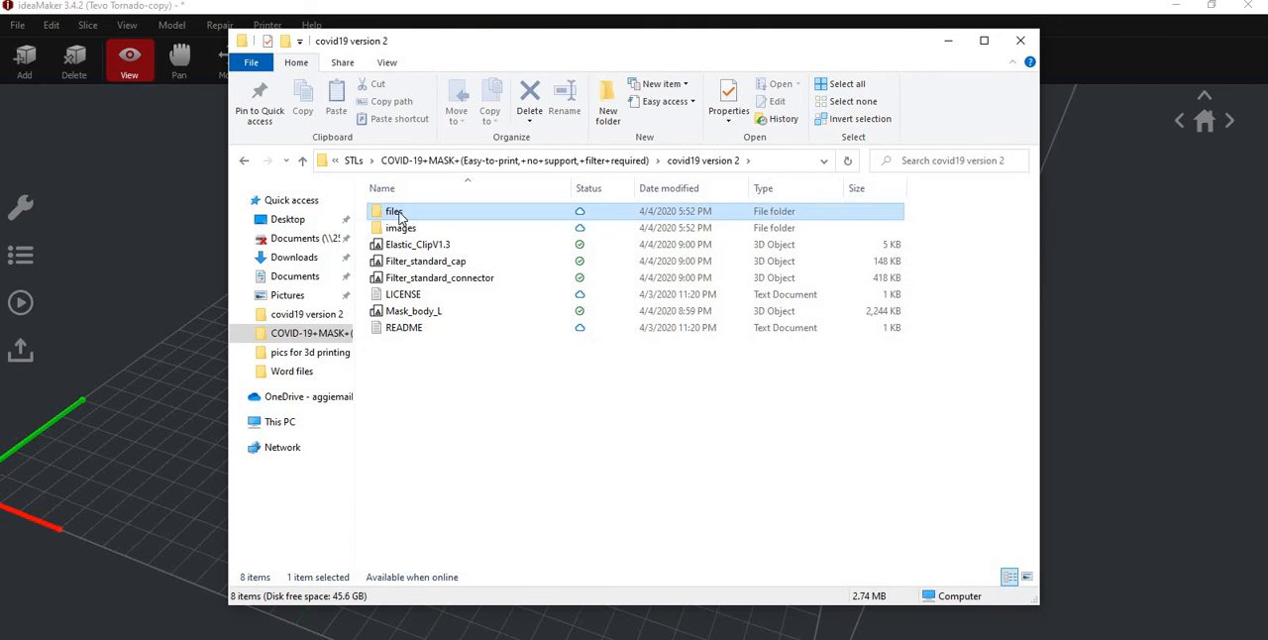
key(Return)
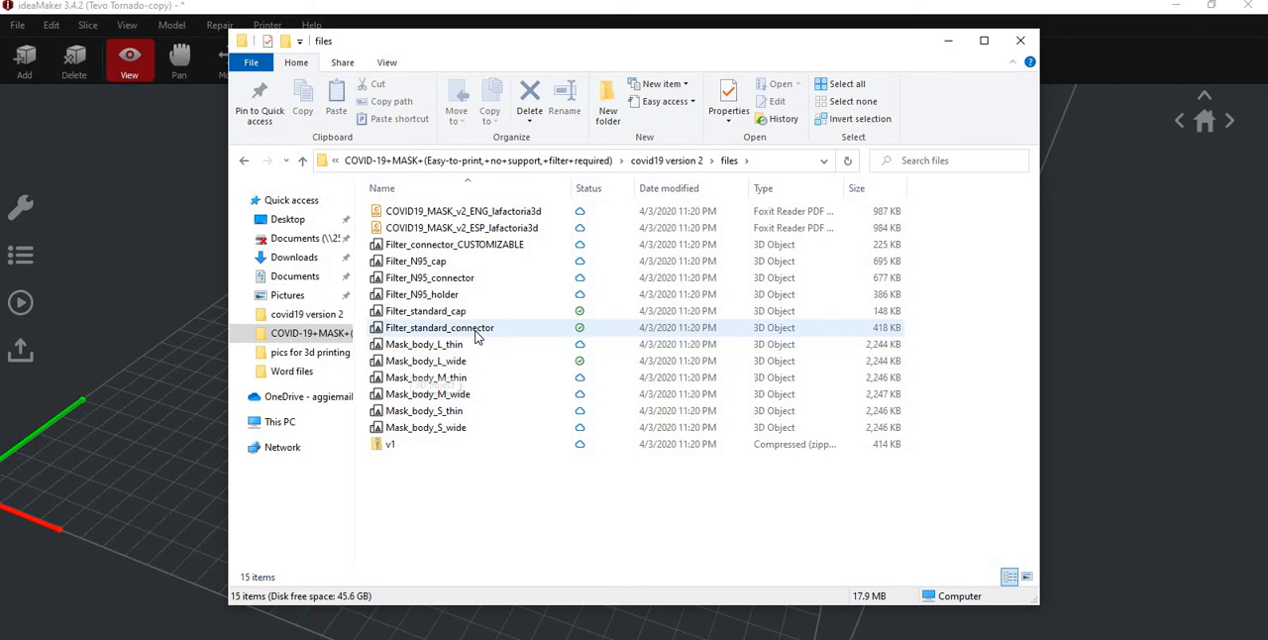
click(440, 326)
click(446, 313)
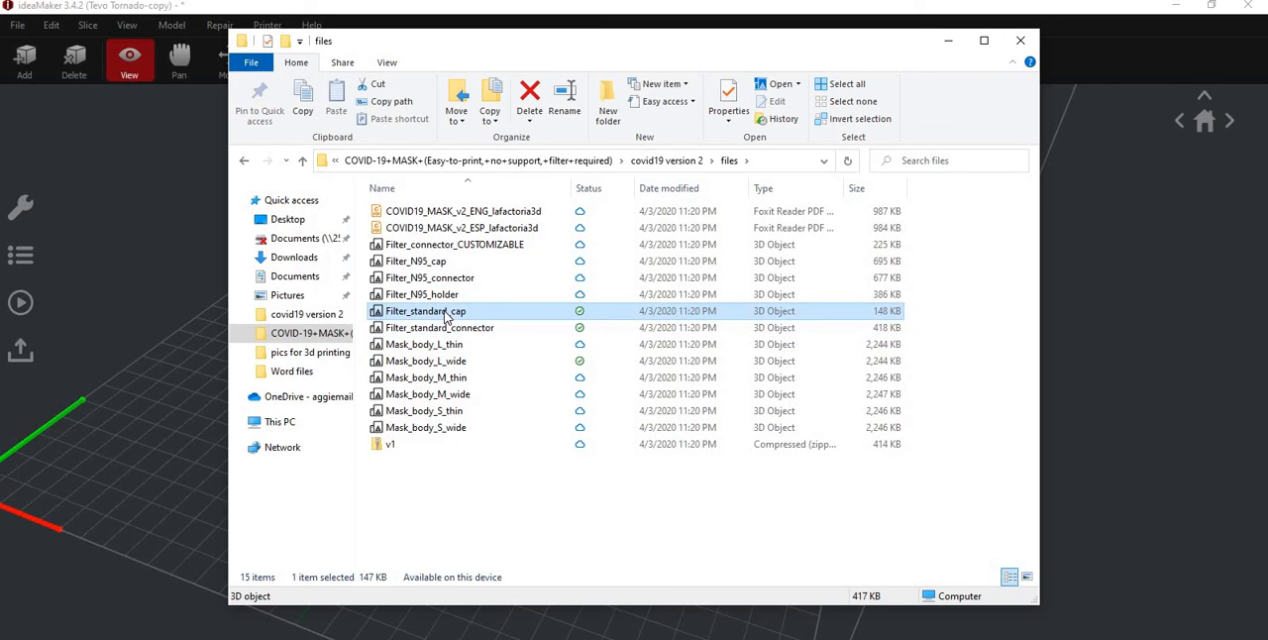
click(948, 41)
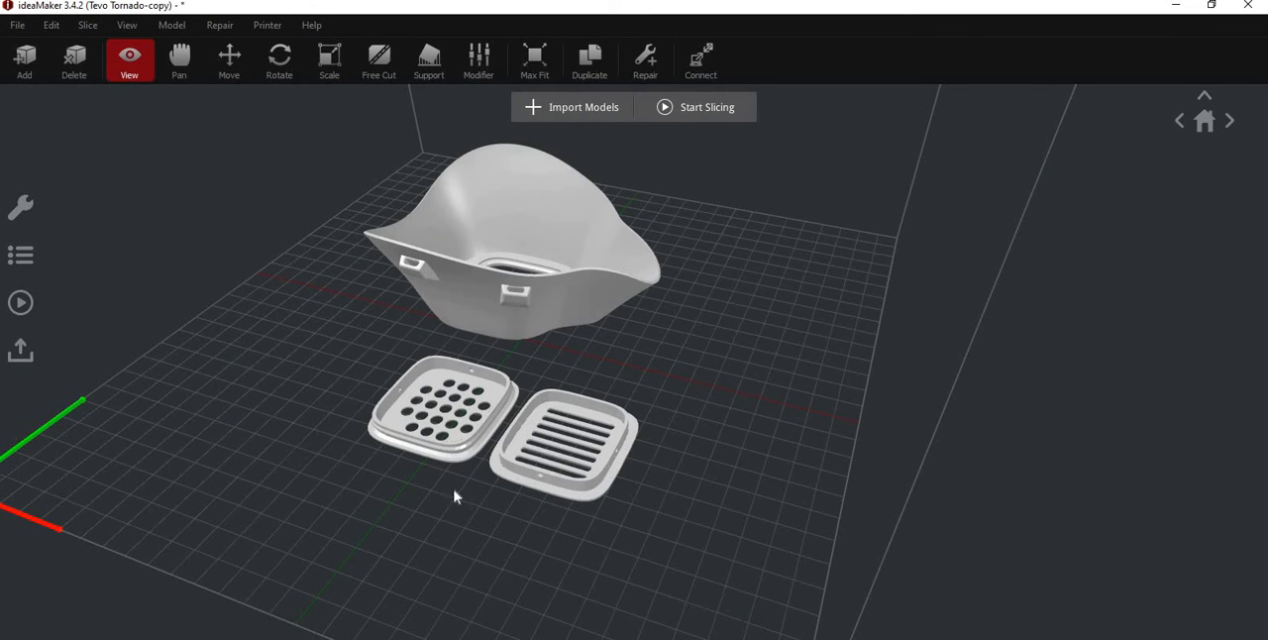
- Check the mask body and both filter parts on the build plate and open the advanced layer settings of the Tevo Tornado slicing template
drag(599, 353, 559, 369)
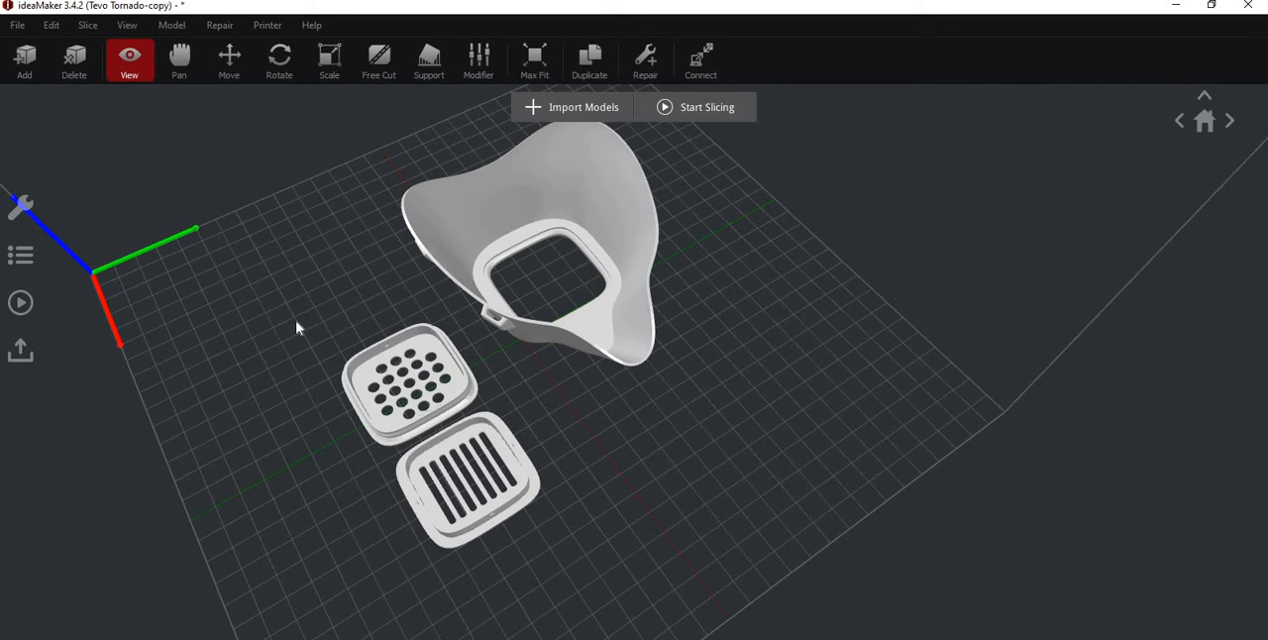
drag(317, 340, 422, 303)
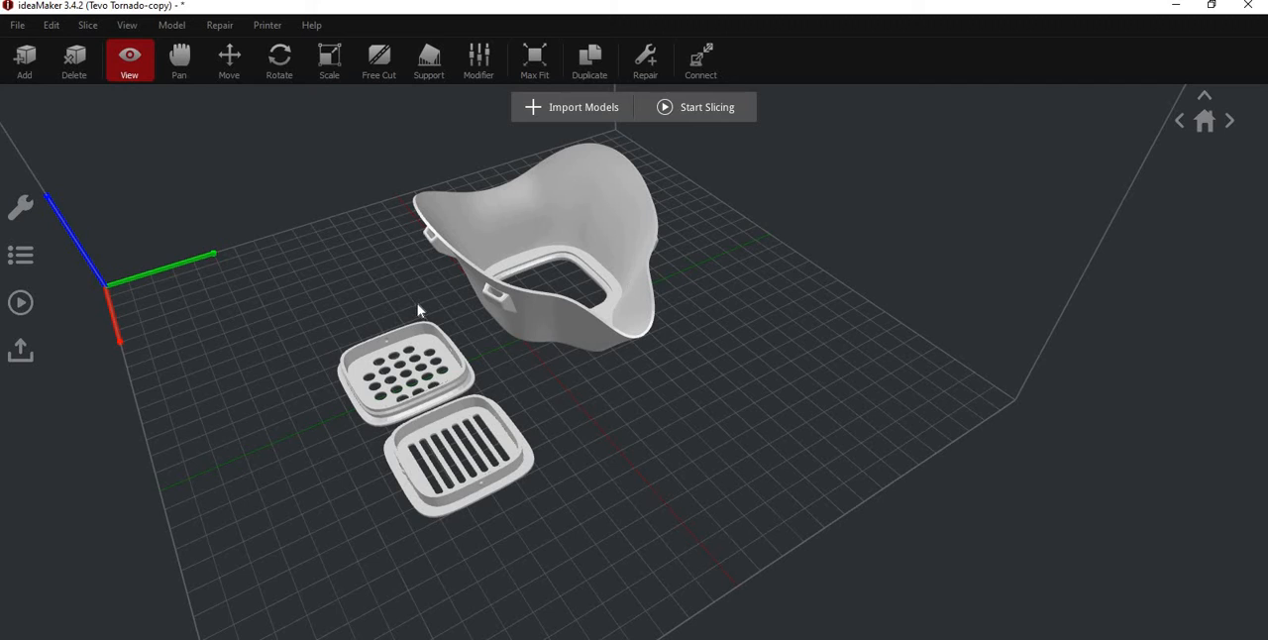
click(21, 302)
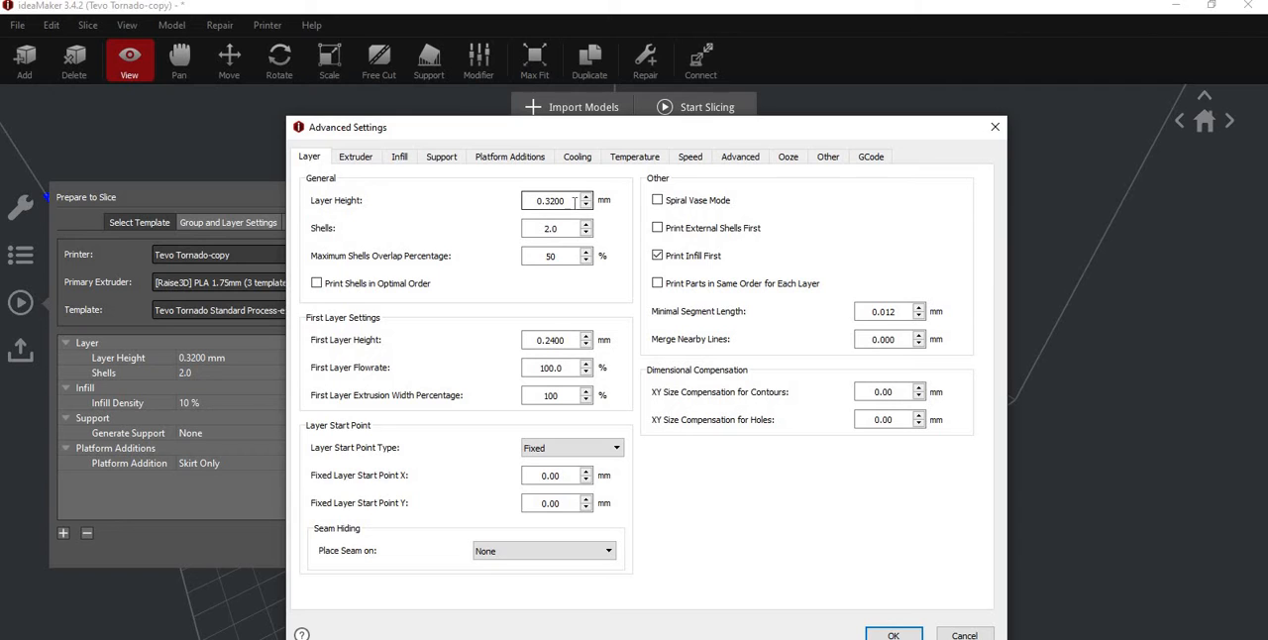
mouse_move(574, 202)
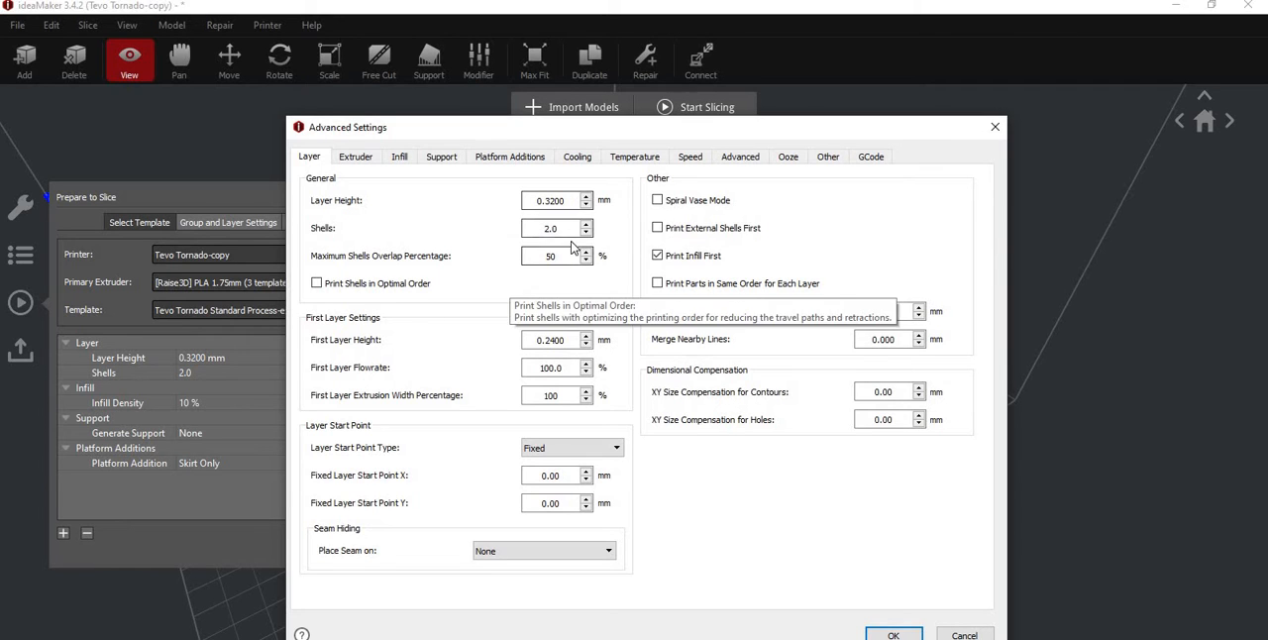
mouse_move(451, 360)
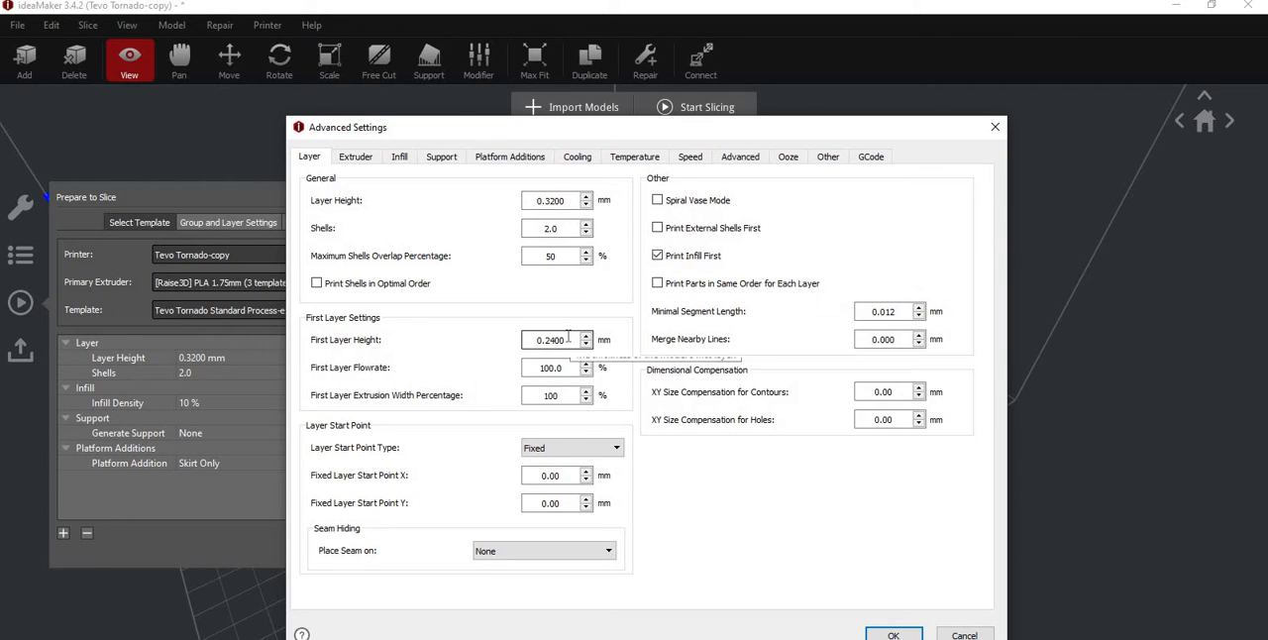
- Set the first layer height to 0.32 mm and place the seam on Reflex or Convex Corner
double_click(519, 339)
text(0.3)
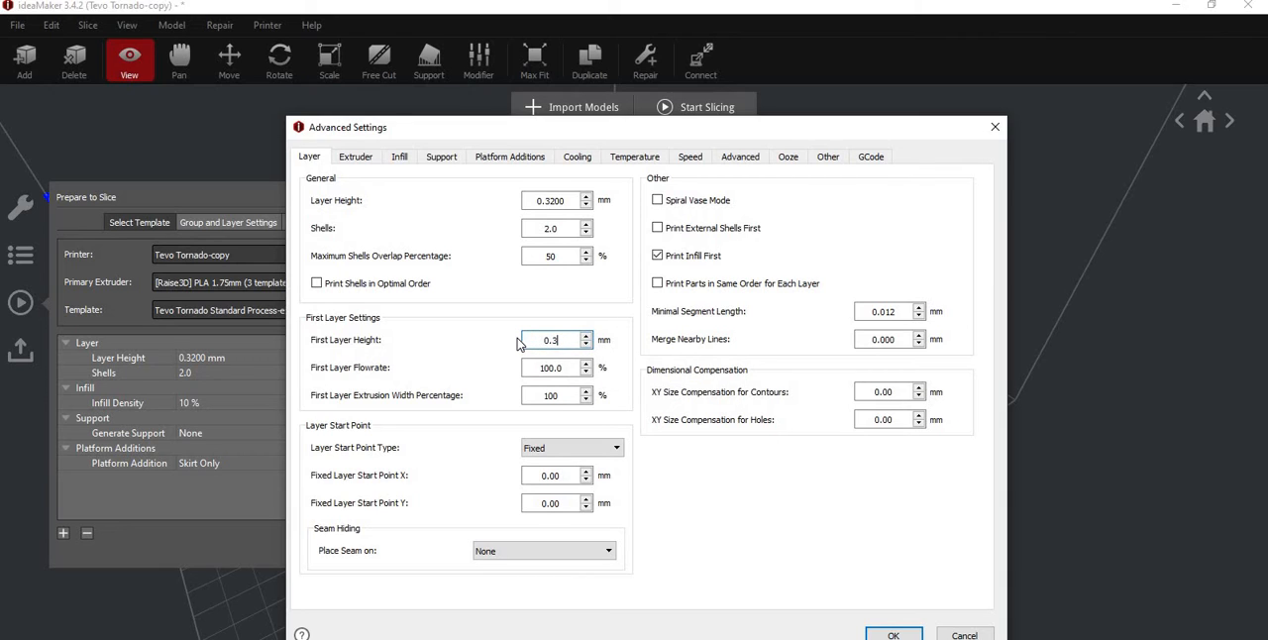
text(2)
click(517, 553)
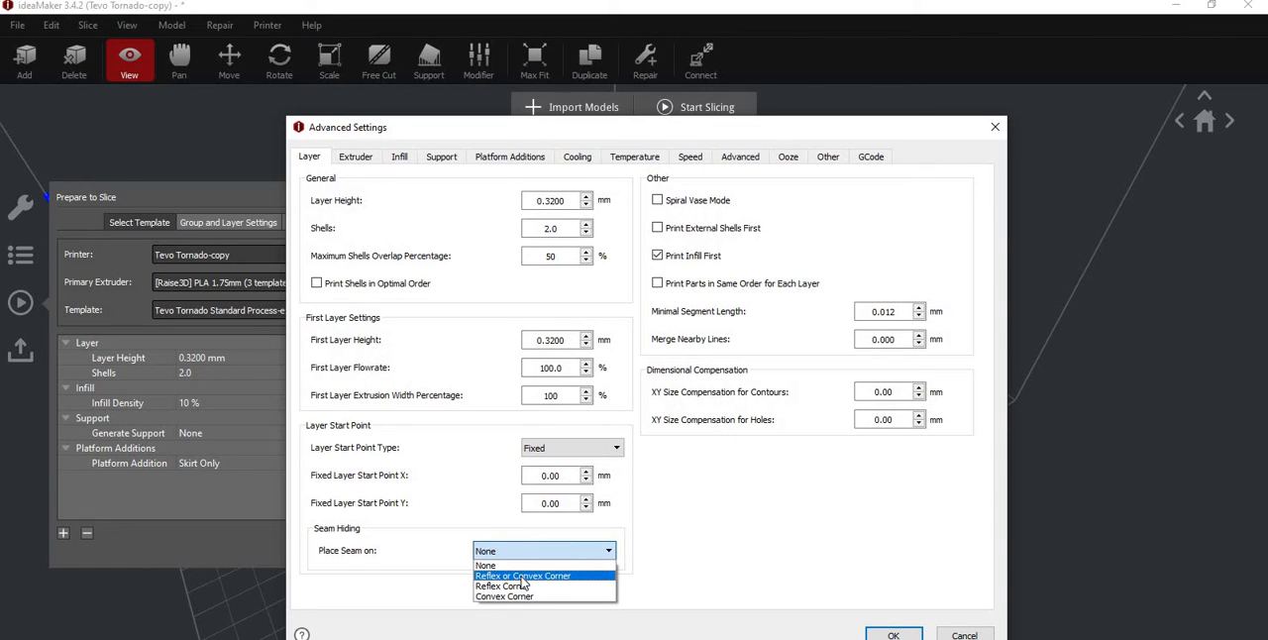
click(522, 576)
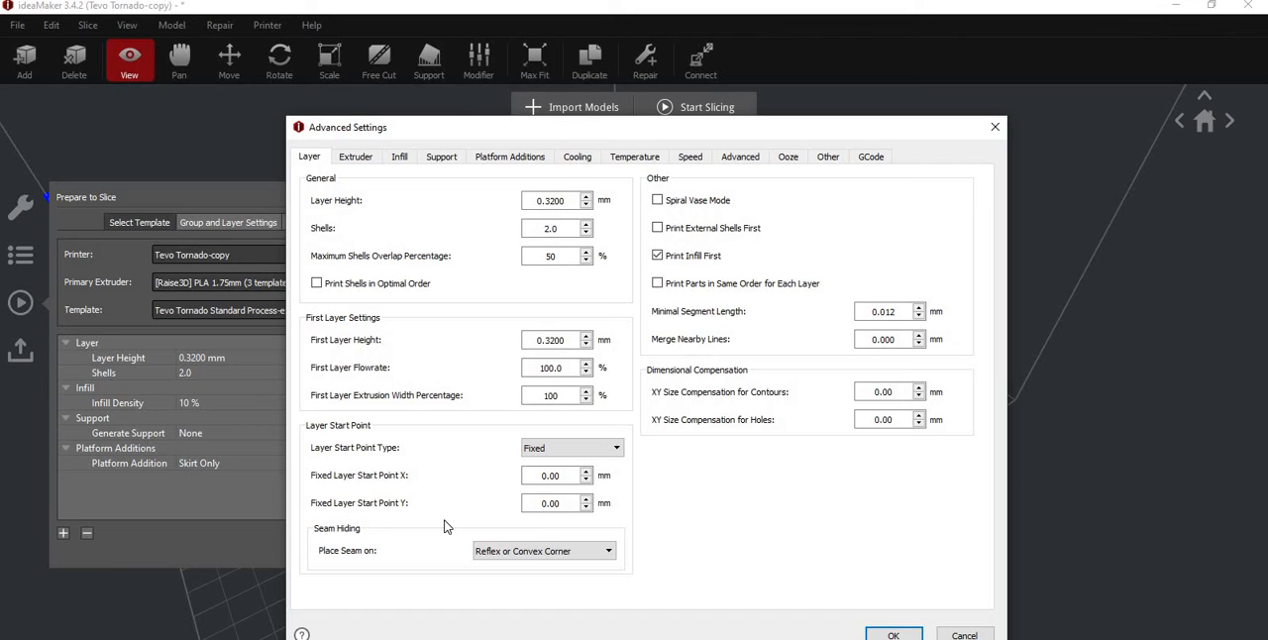
- Review the extrusion width in the extruder settings and the infill settings of the slicing template
click(353, 158)
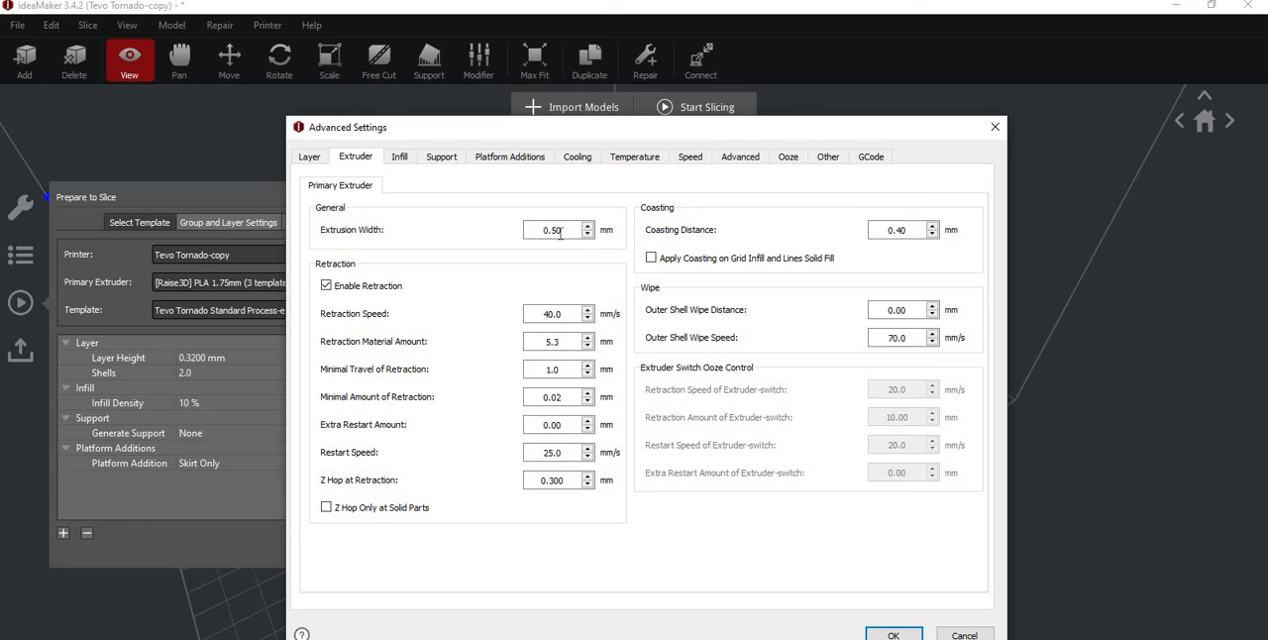
mouse_move(567, 233)
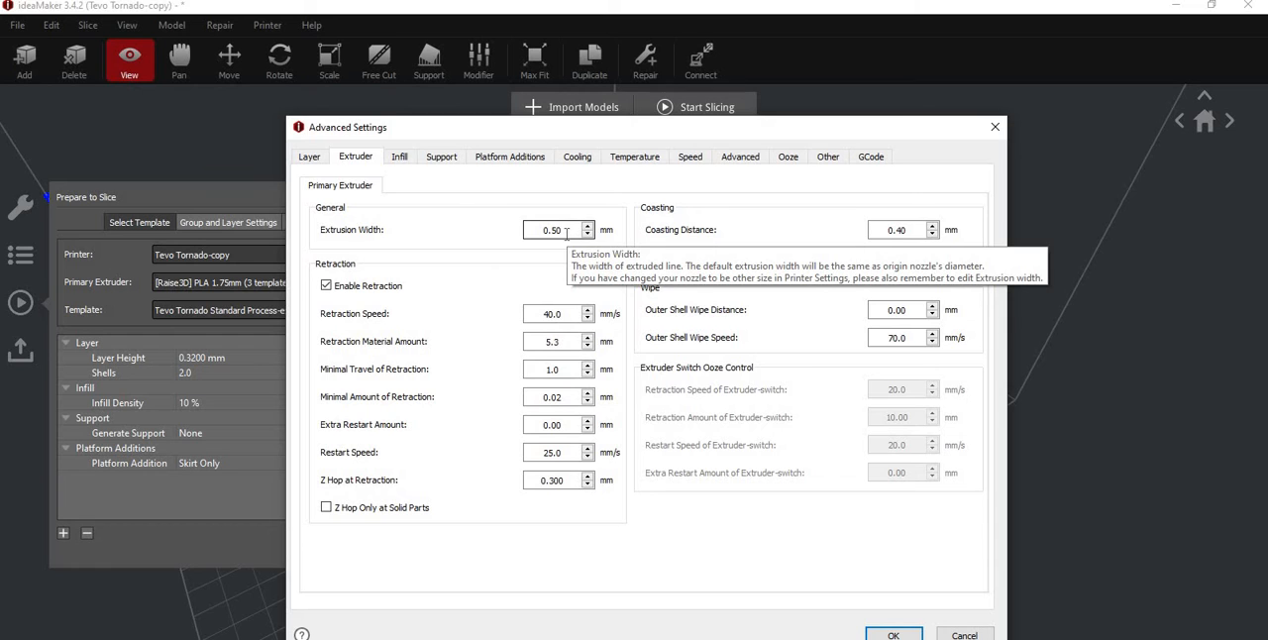
click(400, 156)
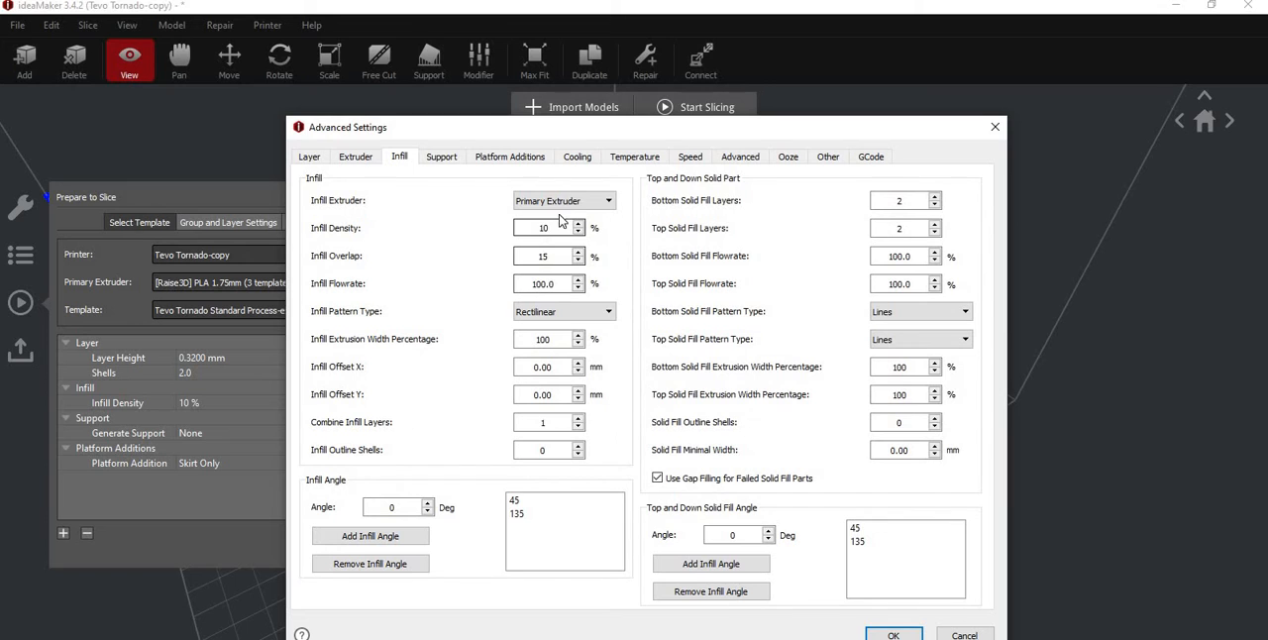
- Set the infill density of the slicing template to 15 % and check its platform addition settings
double_click(518, 229)
text(15)
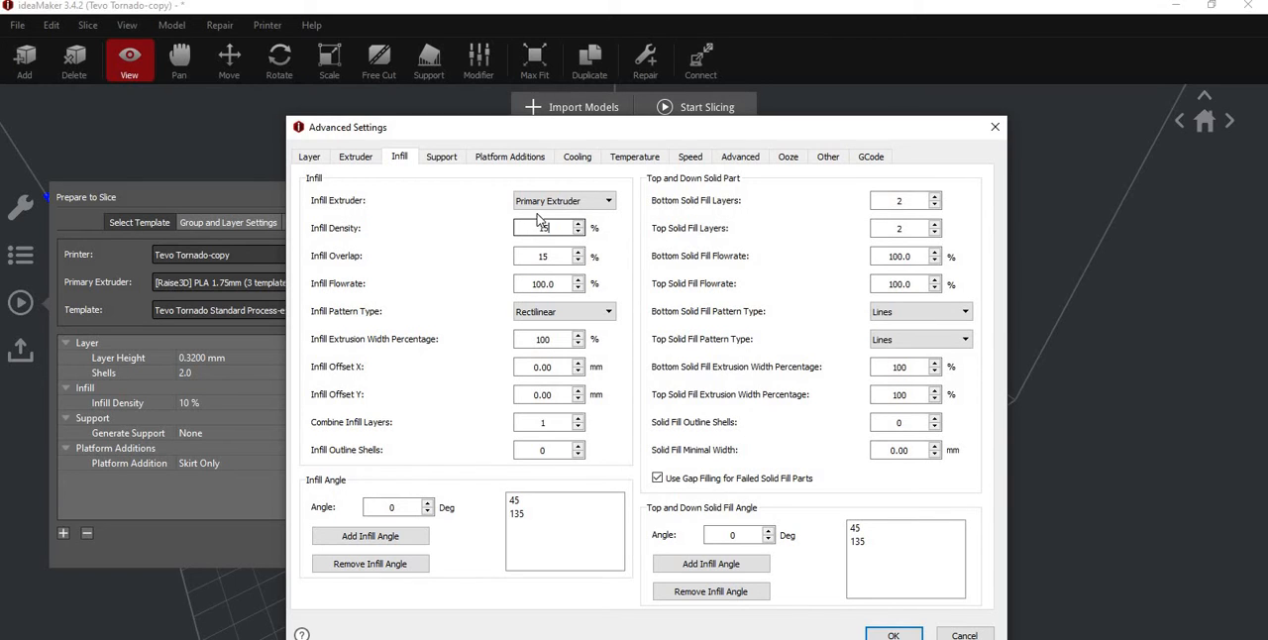
click(504, 159)
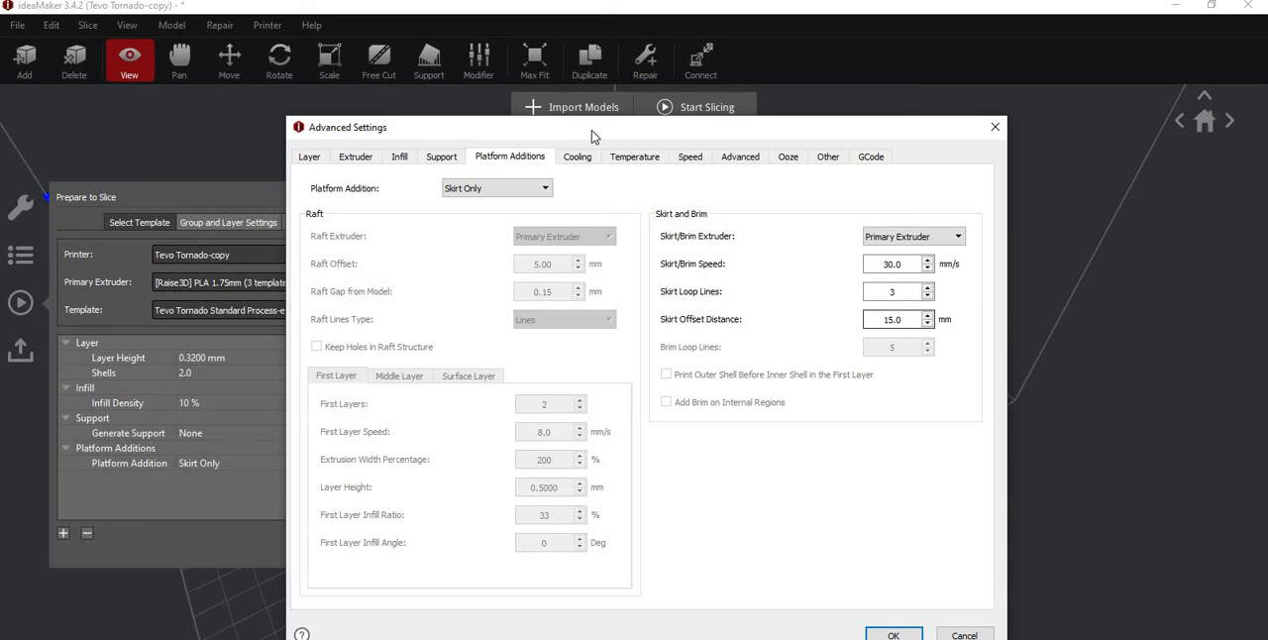
- Check the cooling settings and change the primary extruder temperature of the slicing template
click(577, 157)
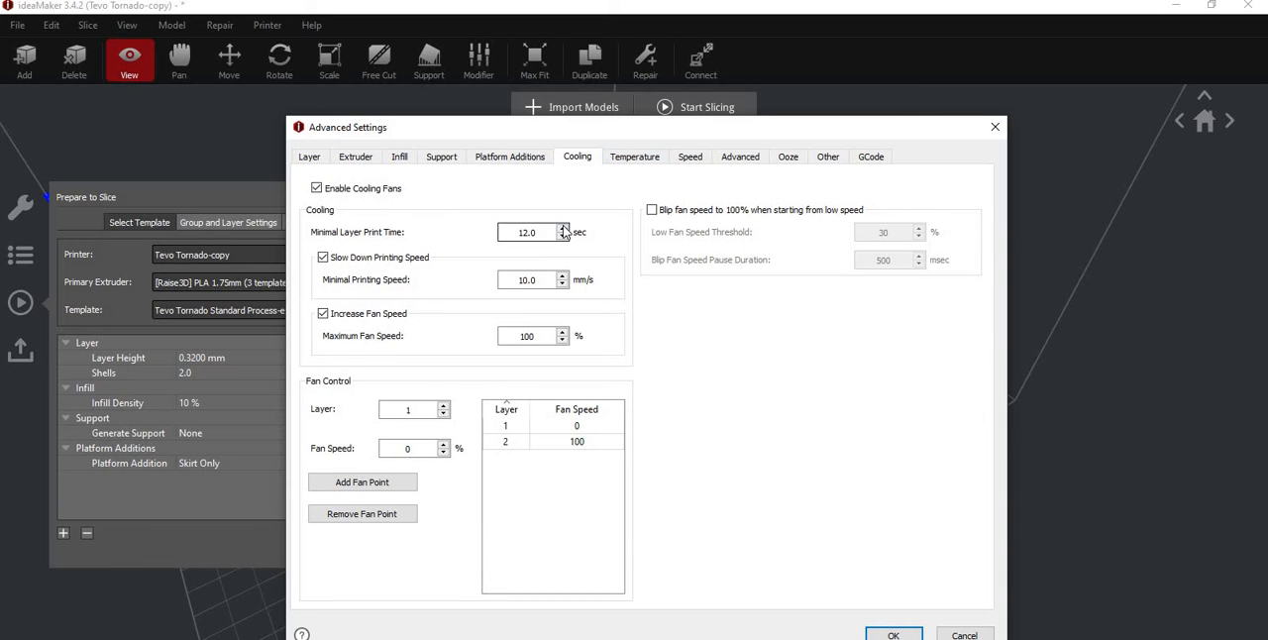
click(564, 229)
click(564, 229)
click(564, 229)
click(646, 156)
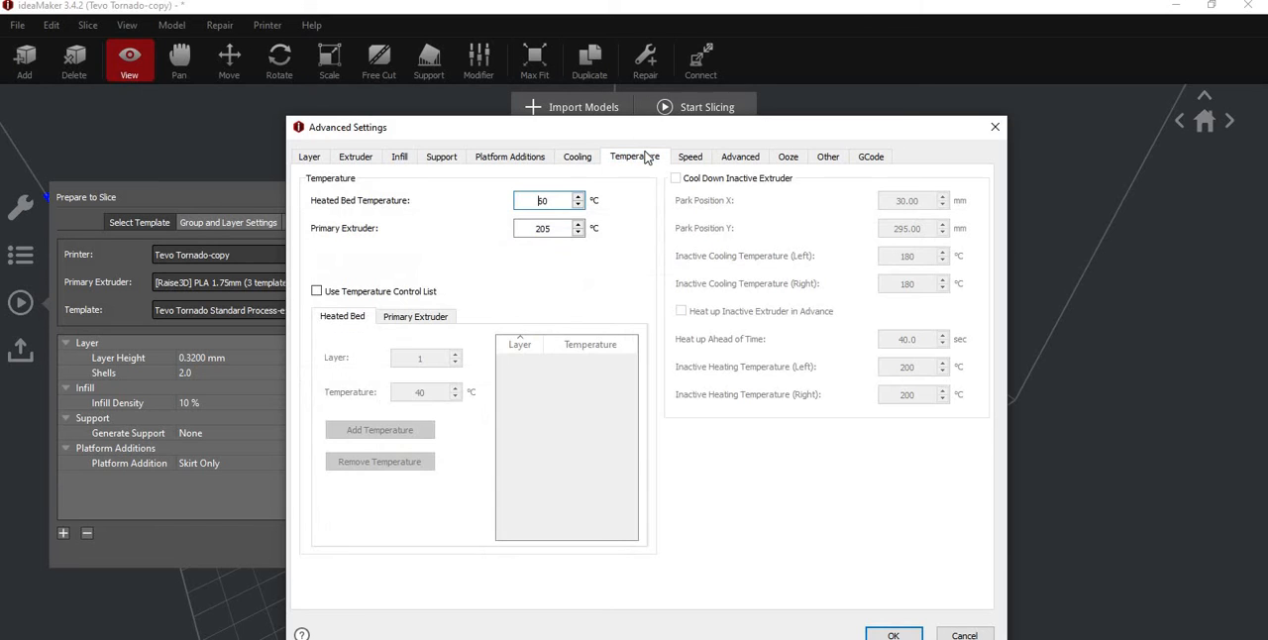
double_click(536, 229)
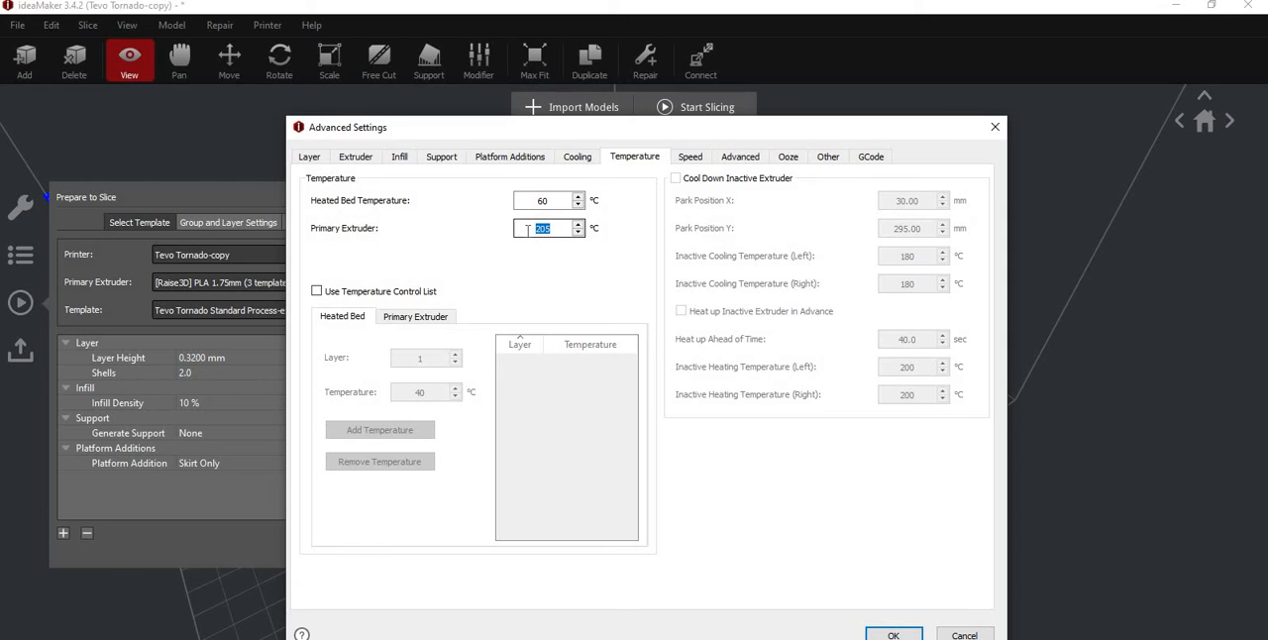
text(22)
- Set the inner shell speed and the outer shell speed to 45 mm/s each
click(689, 158)
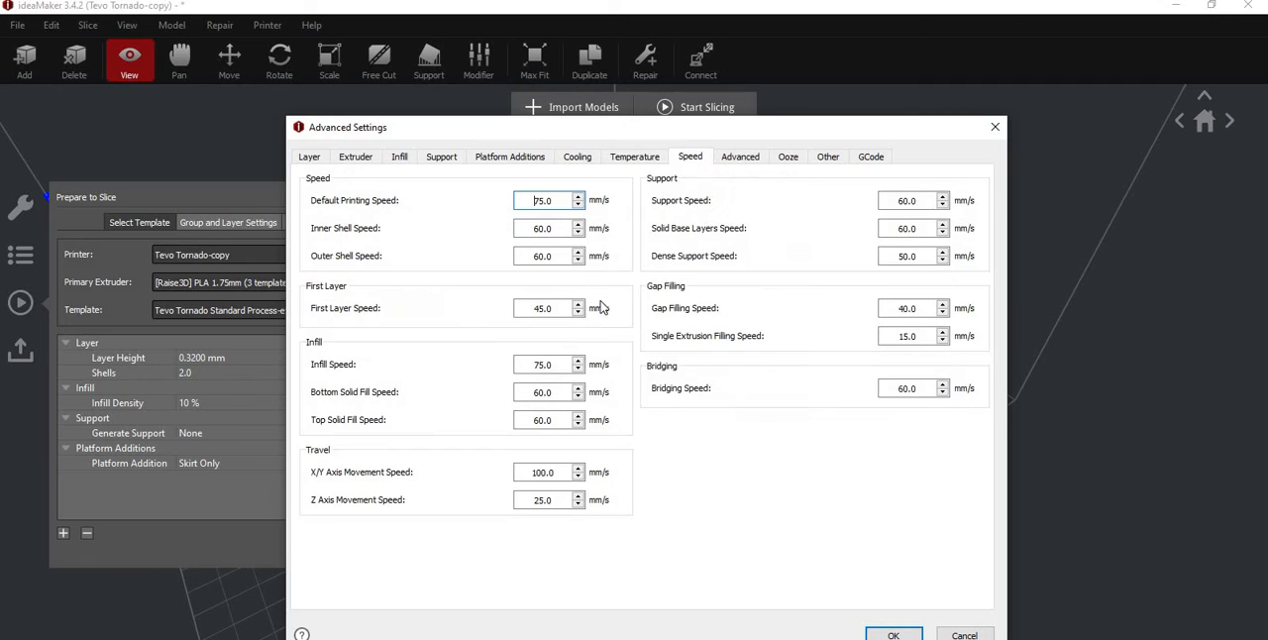
double_click(520, 229)
text(45)
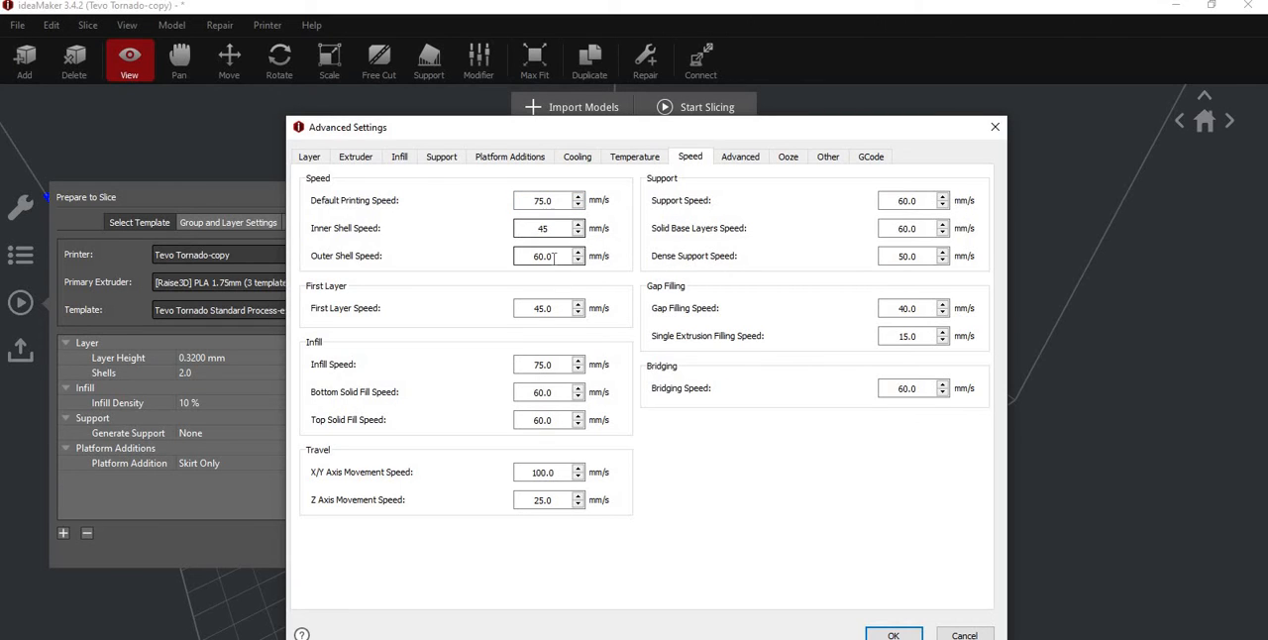
double_click(520, 255)
text(45)
- Set the infill speed to 60 mm/s and both the bottom and top solid fill speeds to 50 mm/s
click(532, 364)
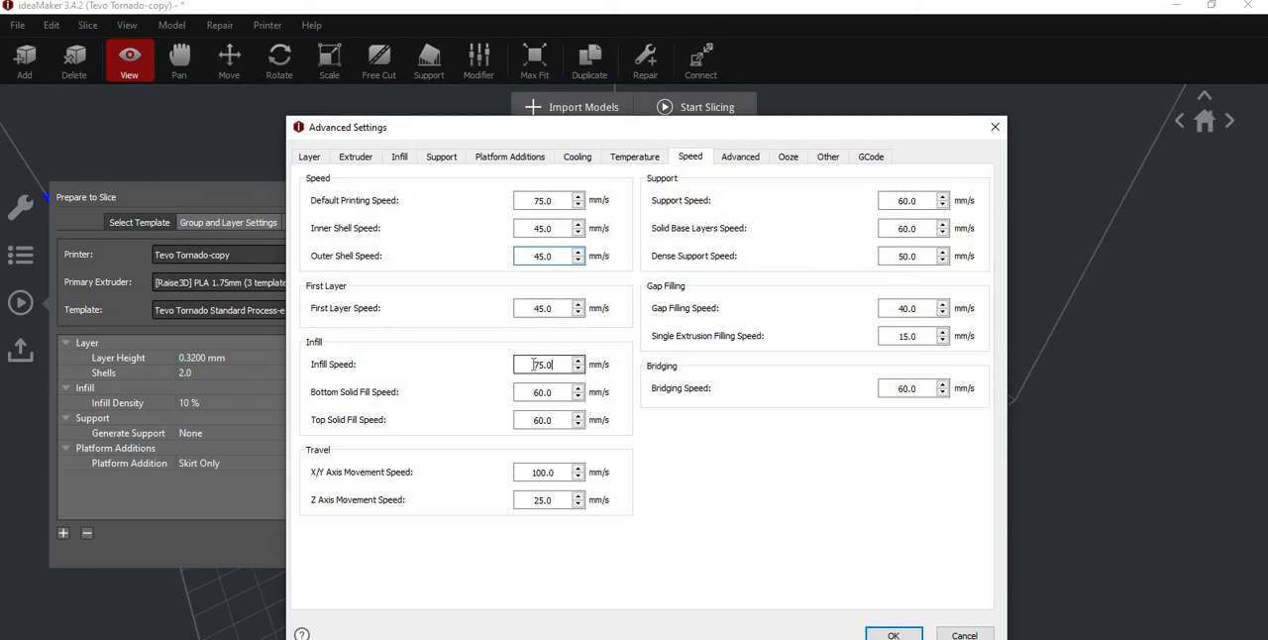
double_click(520, 364)
text(60)
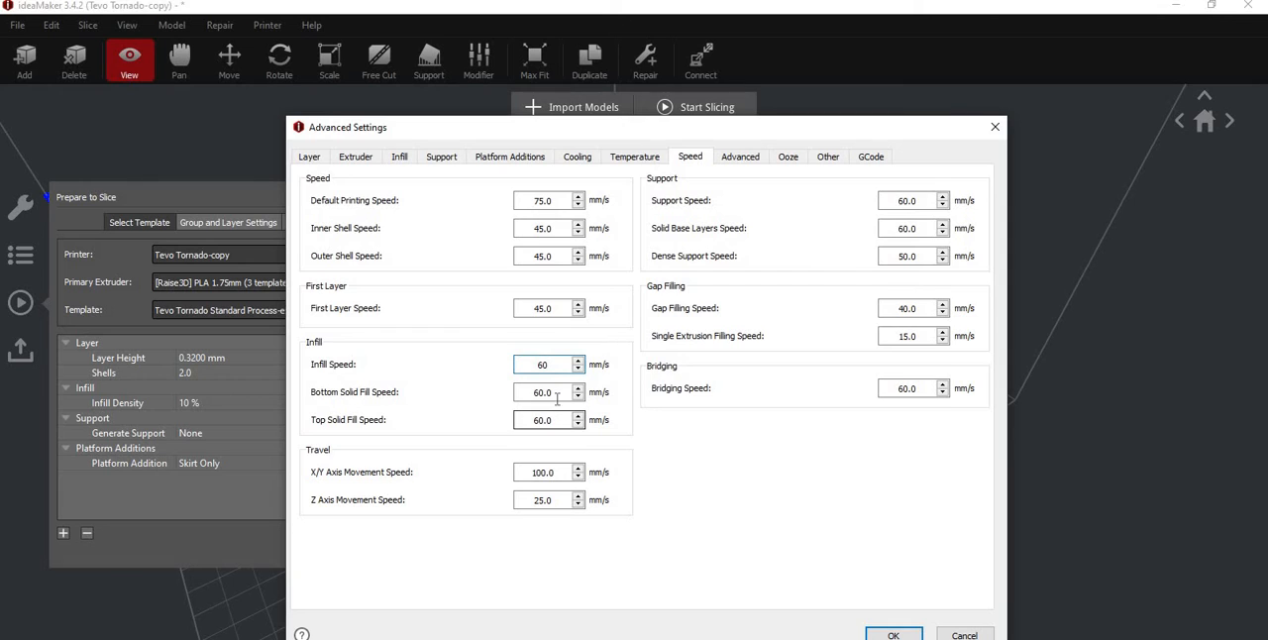
double_click(521, 390)
text(50)
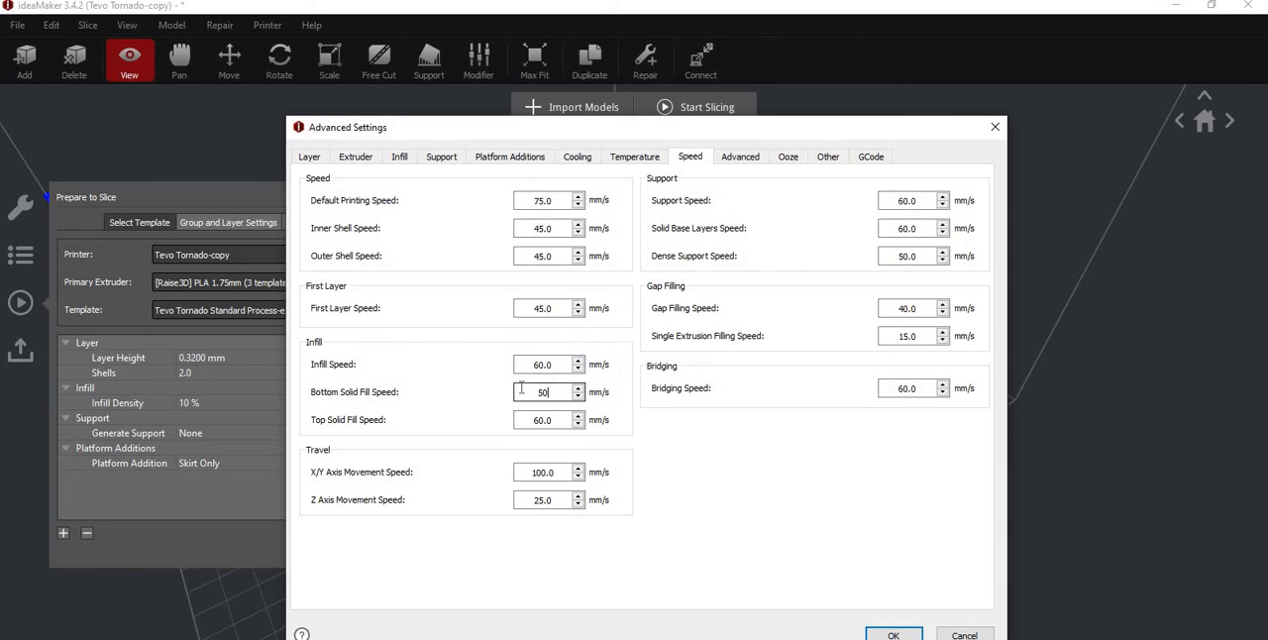
double_click(536, 420)
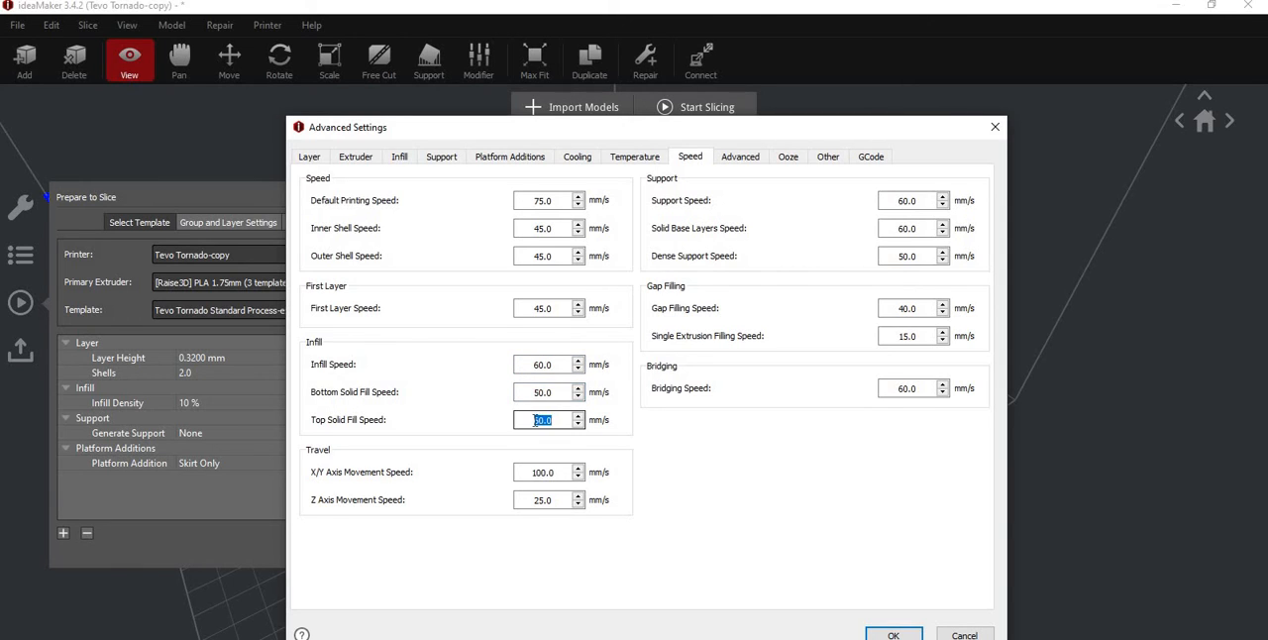
text(50)
- Review the template's infill, speed, acceleration and jerk, ooze, gap filling, bridging and start GCode settings
click(400, 159)
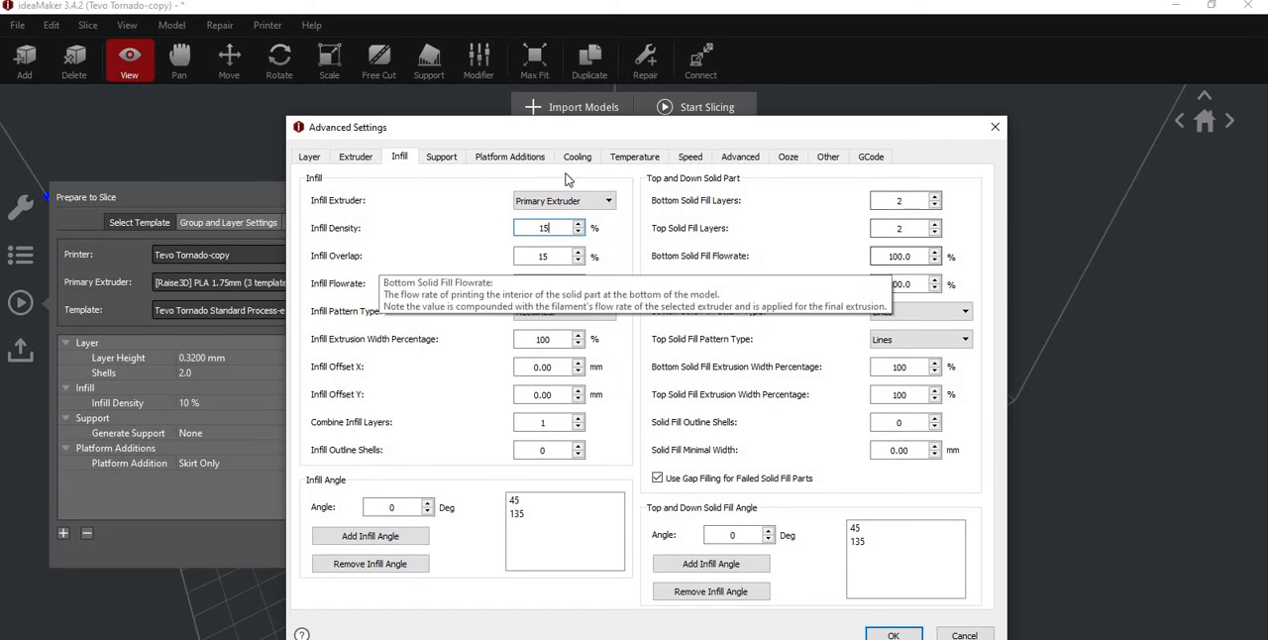
click(691, 157)
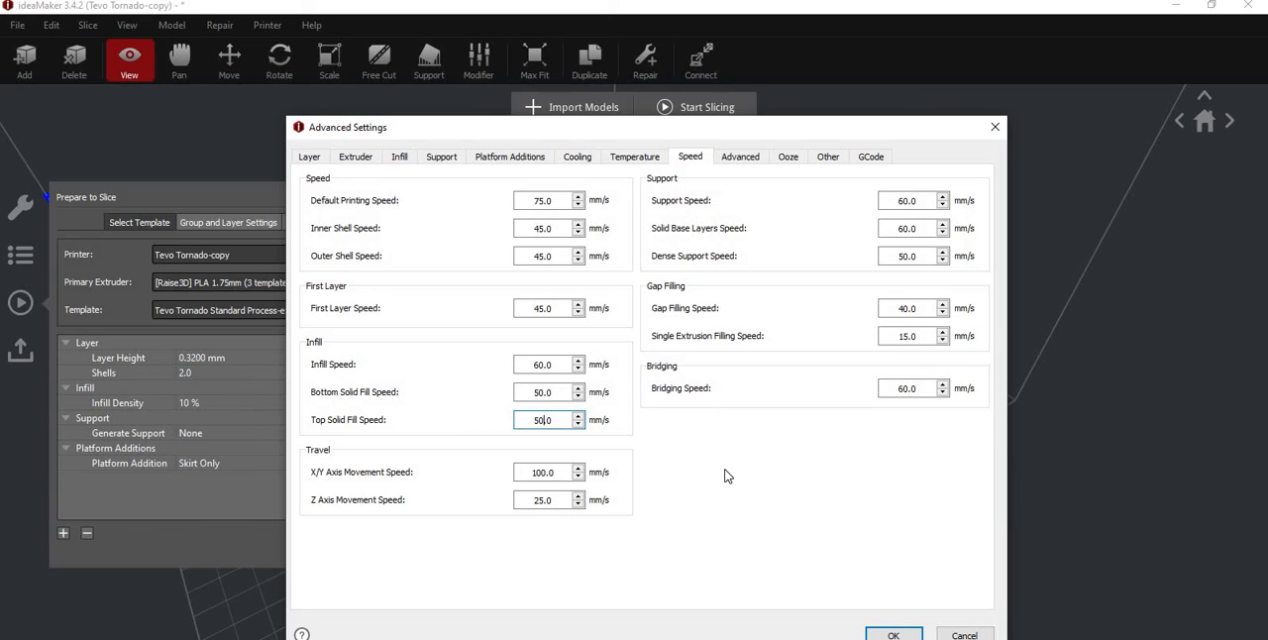
click(738, 161)
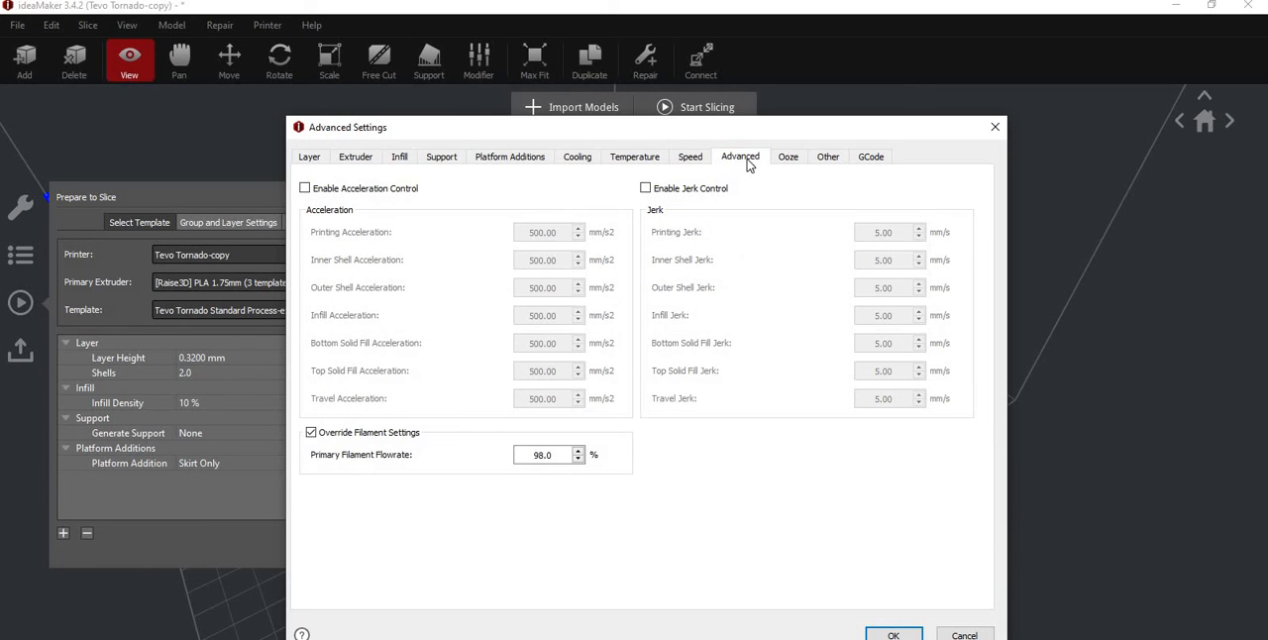
click(787, 158)
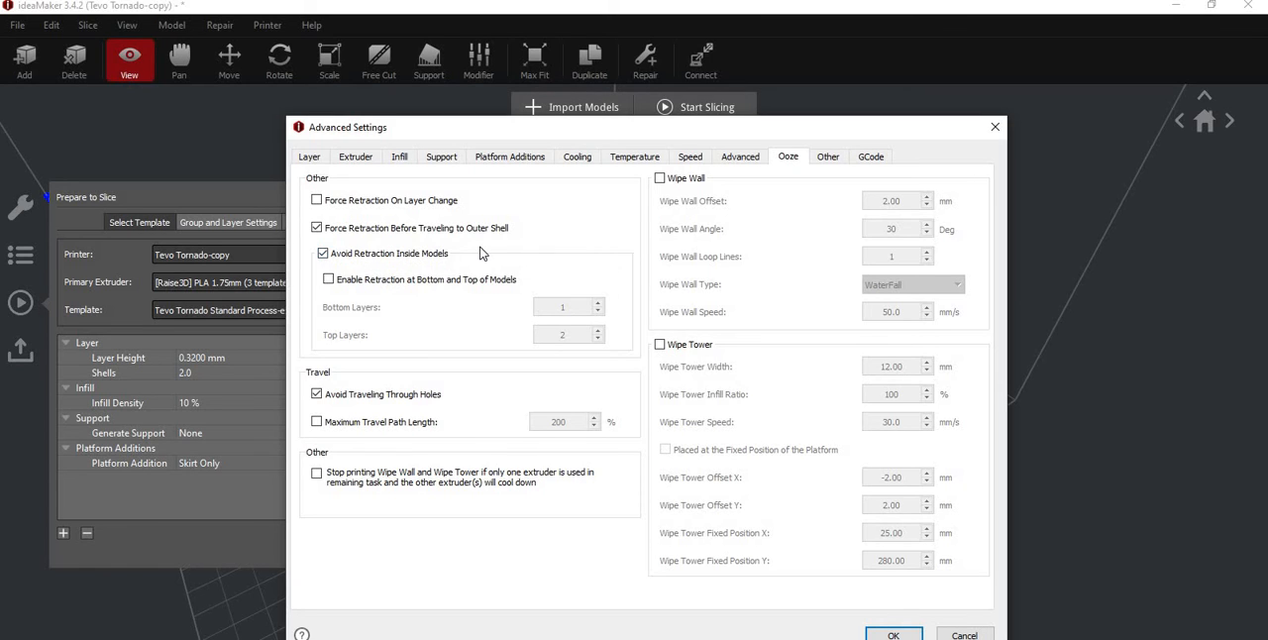
drag(580, 123, 1072, 187)
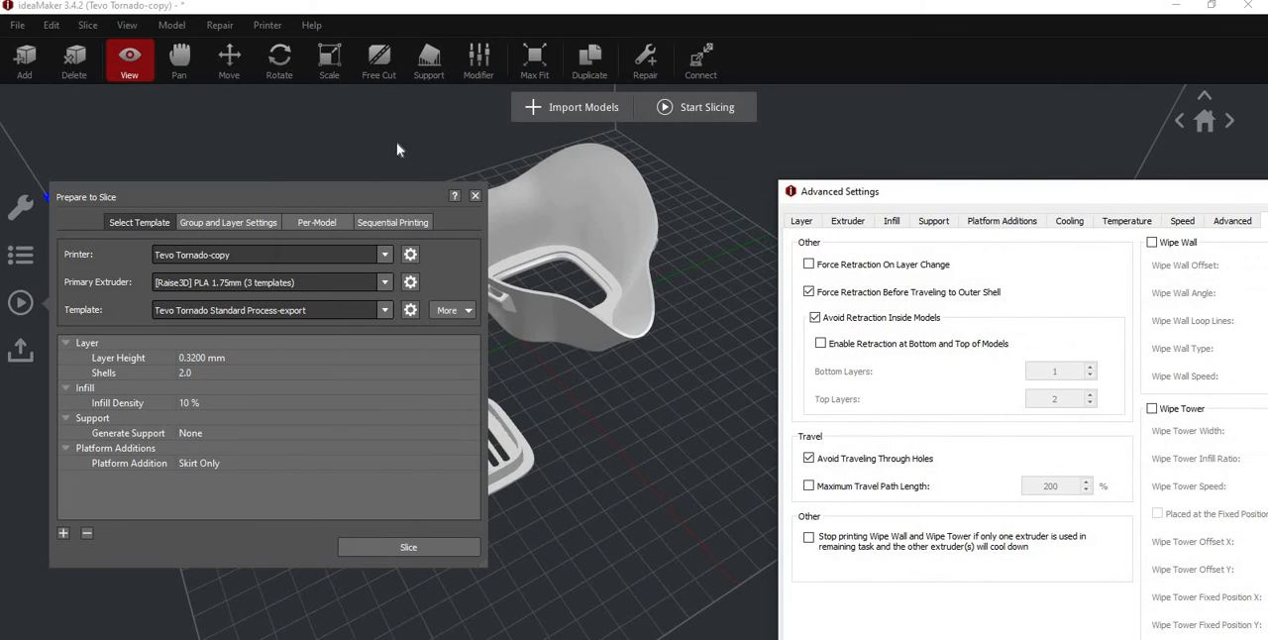
click(348, 192)
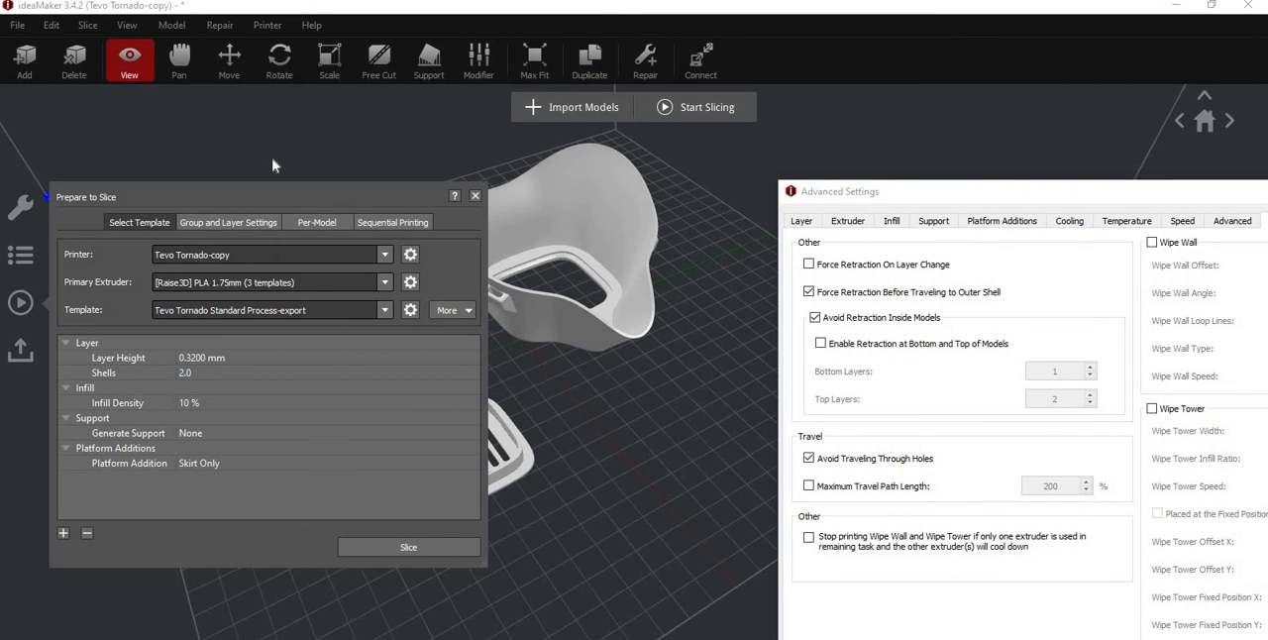
drag(923, 193, 338, 133)
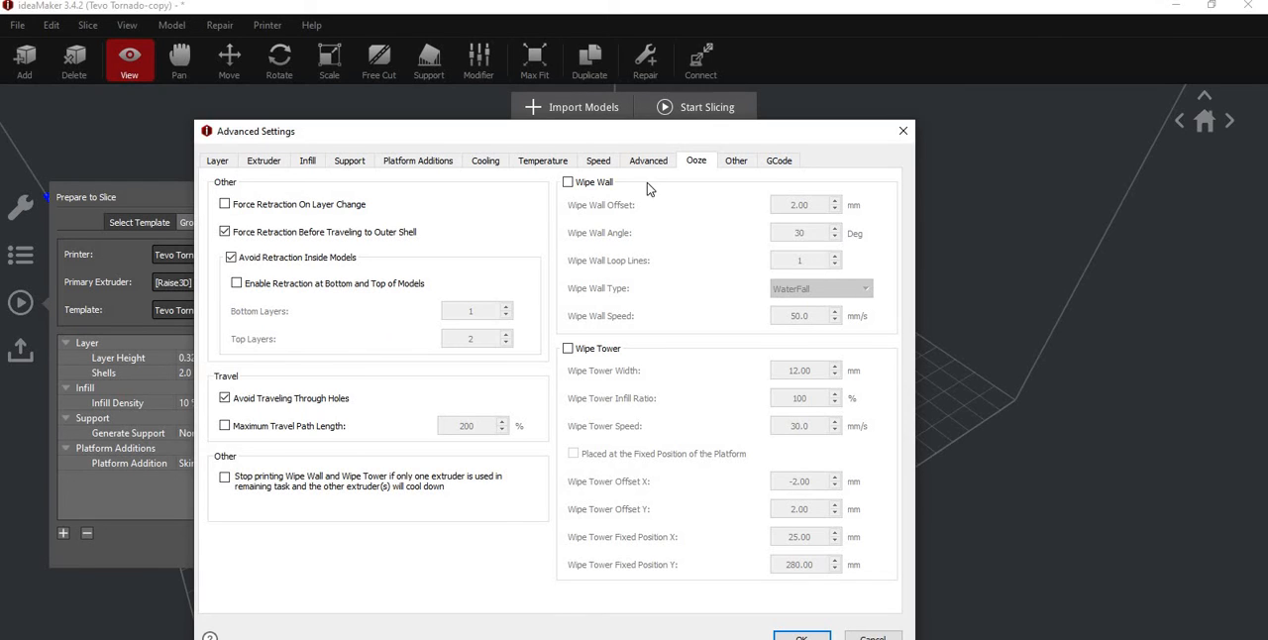
click(733, 161)
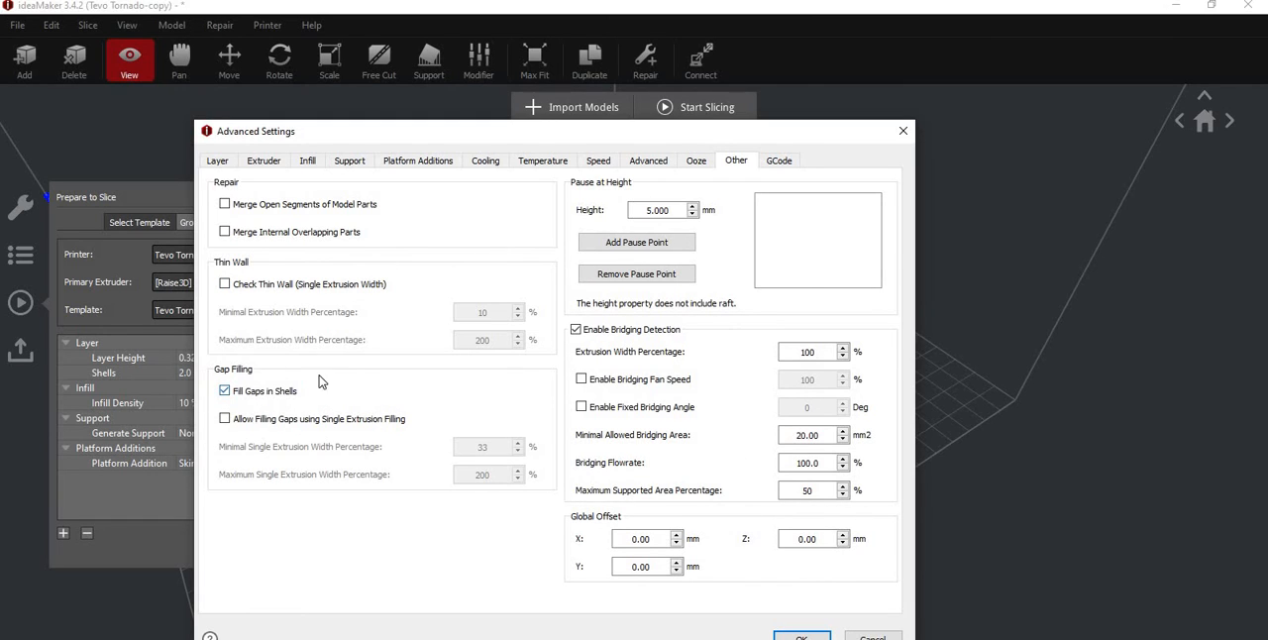
click(780, 163)
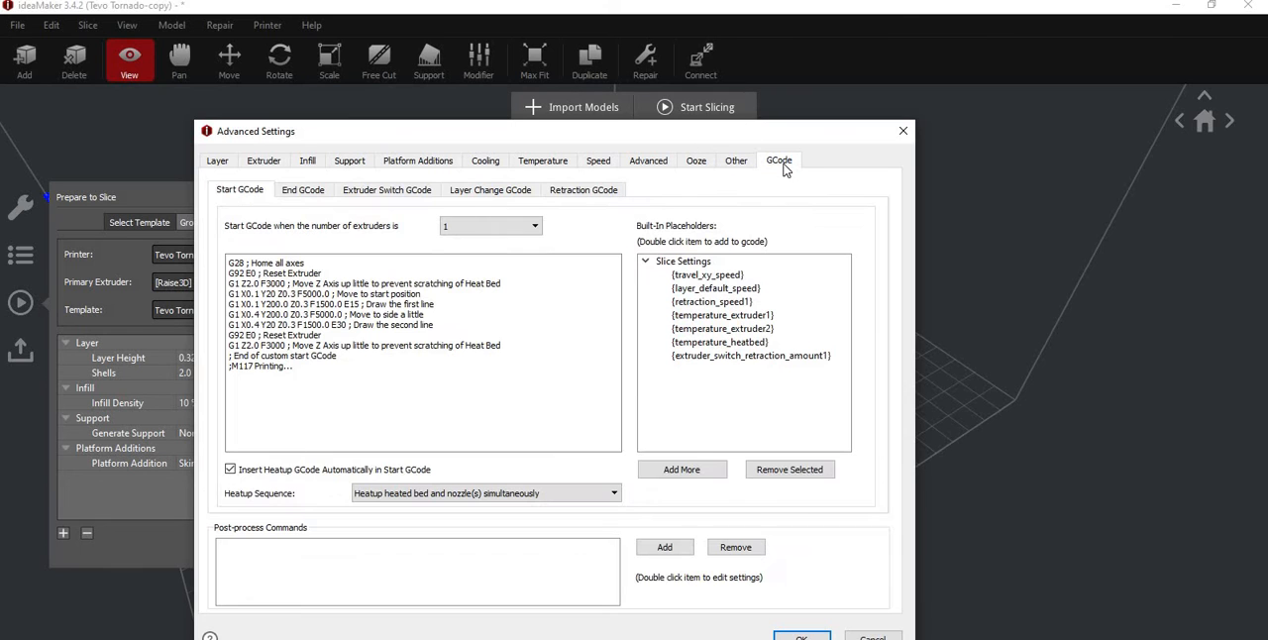
- Accept the edited advanced settings and slice the mask body together with both filter parts
click(810, 636)
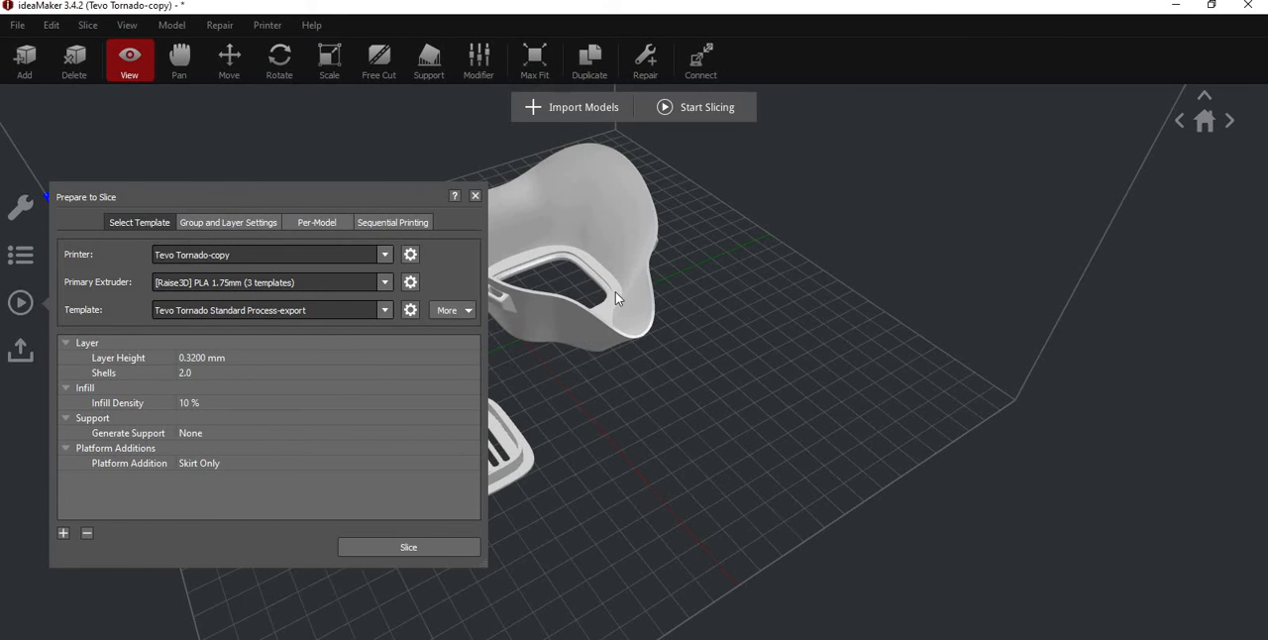
click(408, 547)
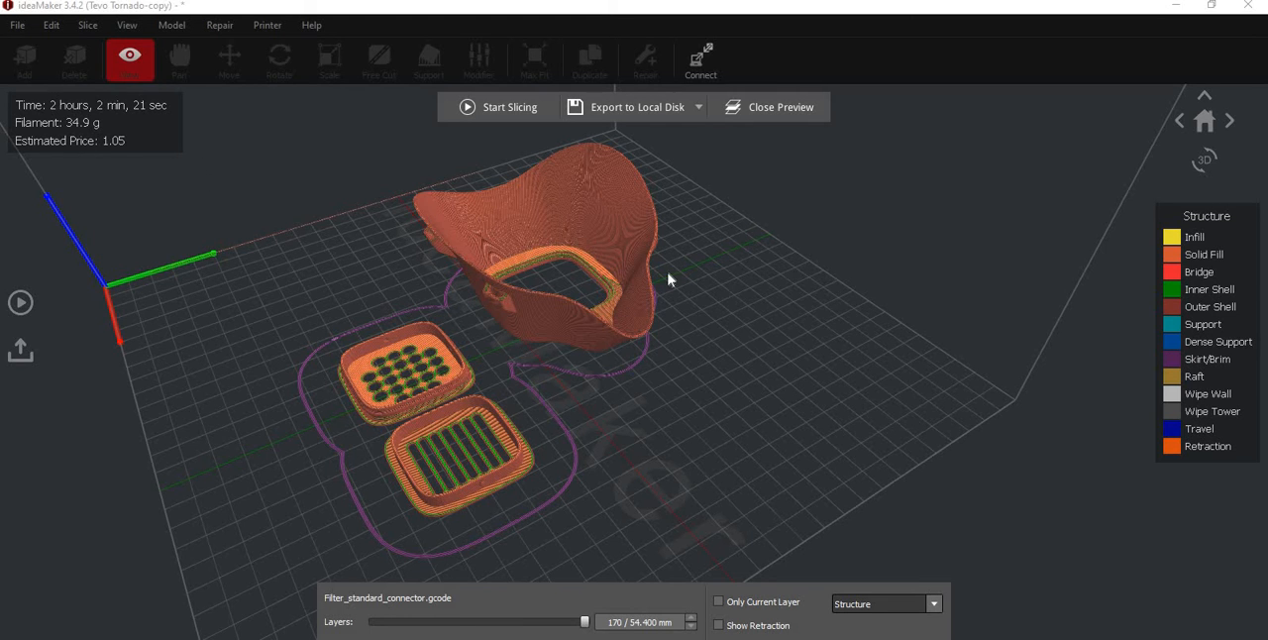
- Show retractions in the slice preview and inspect the mask body's walls up to layer 110
drag(670, 281, 559, 340)
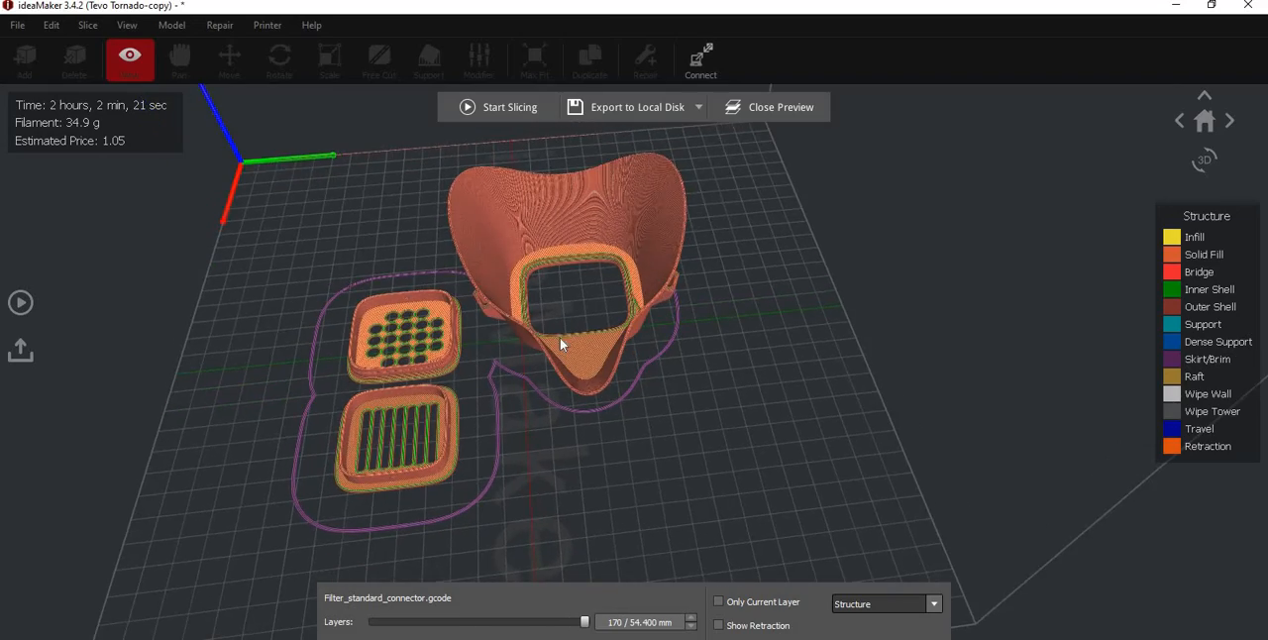
scroll(490, 327, up, 5)
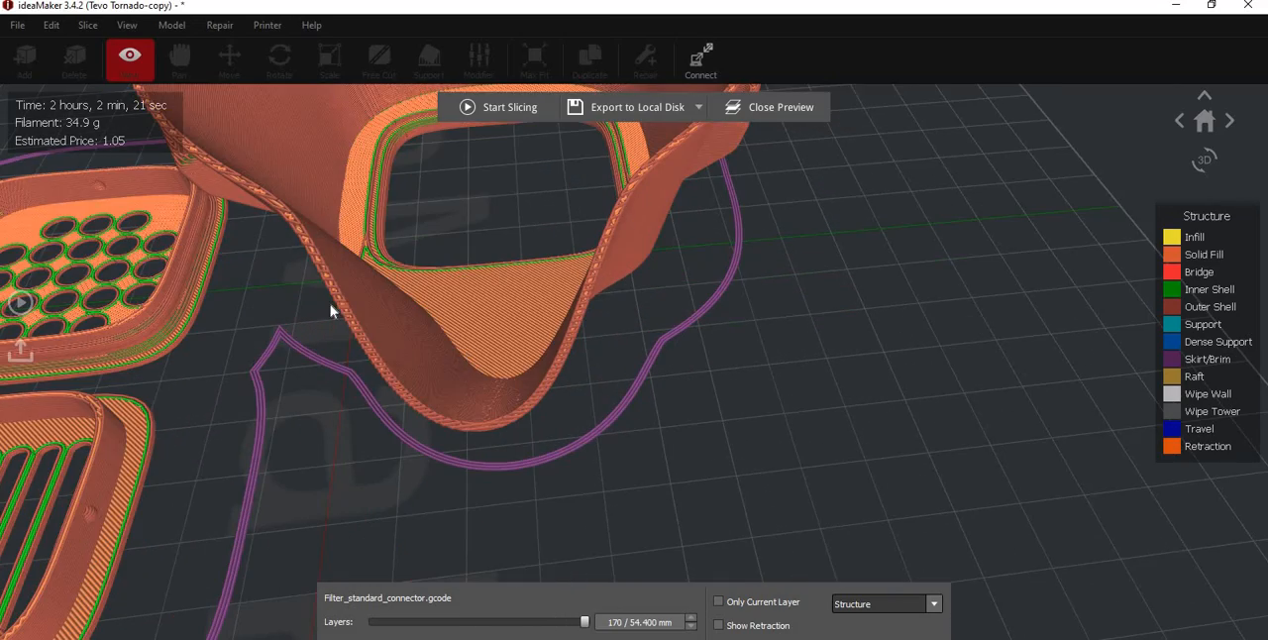
drag(649, 348, 562, 611)
click(718, 625)
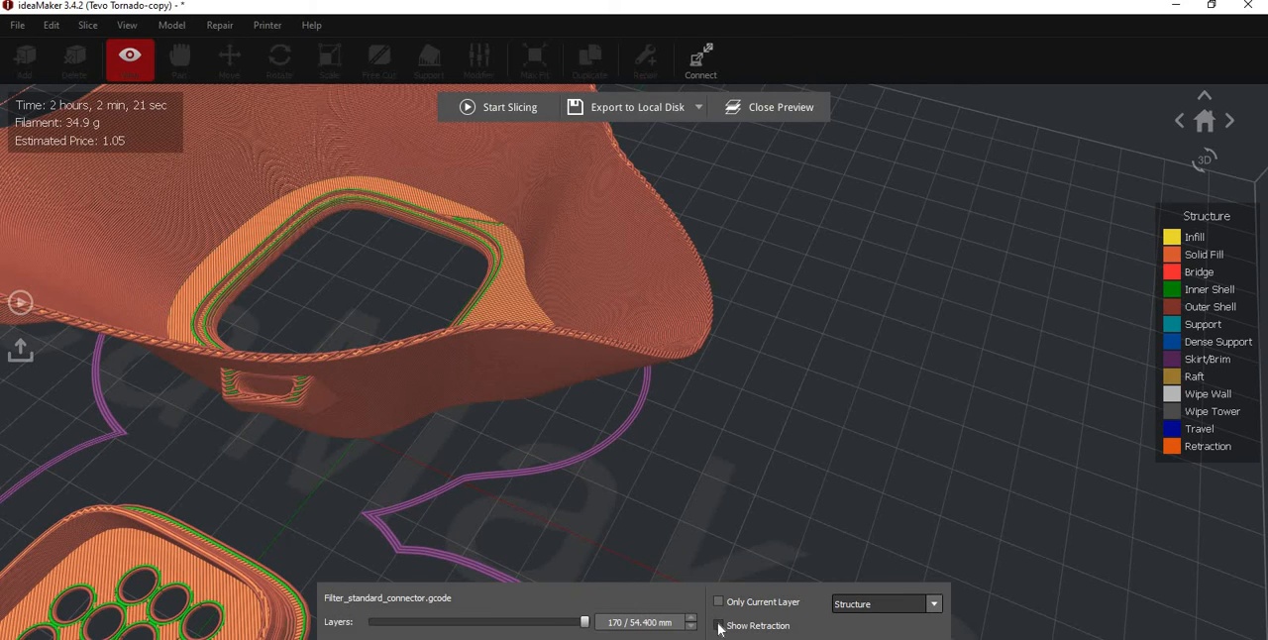
drag(582, 624, 510, 628)
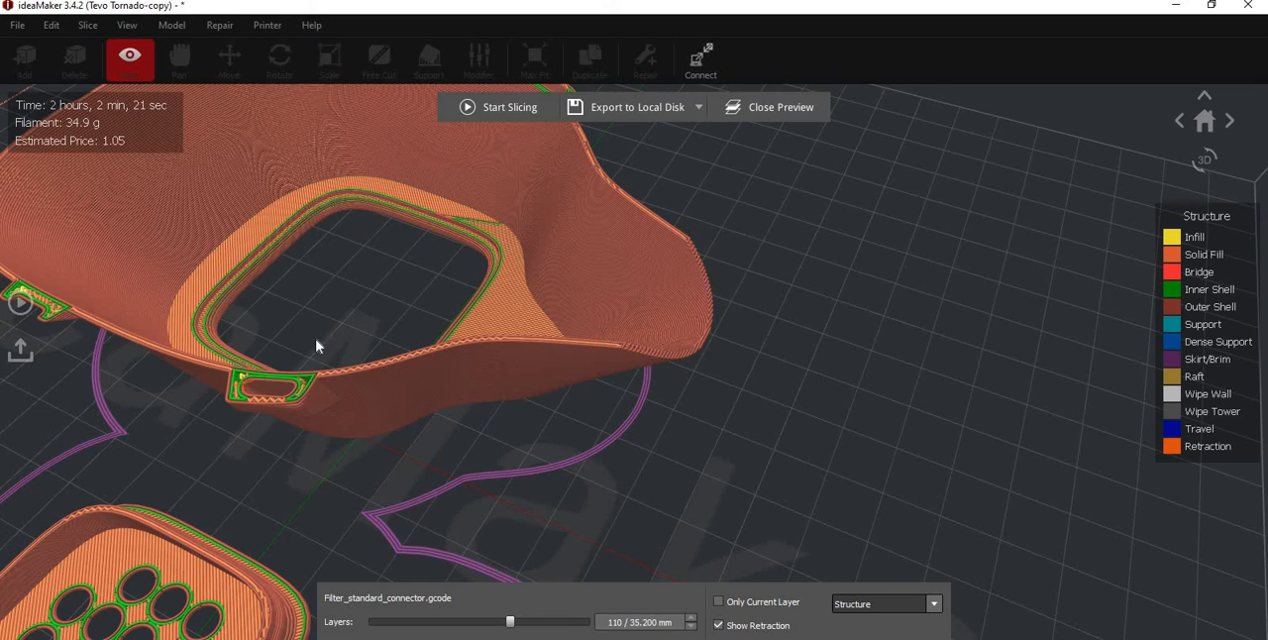
scroll(214, 346, up, 5)
drag(214, 345, 222, 280)
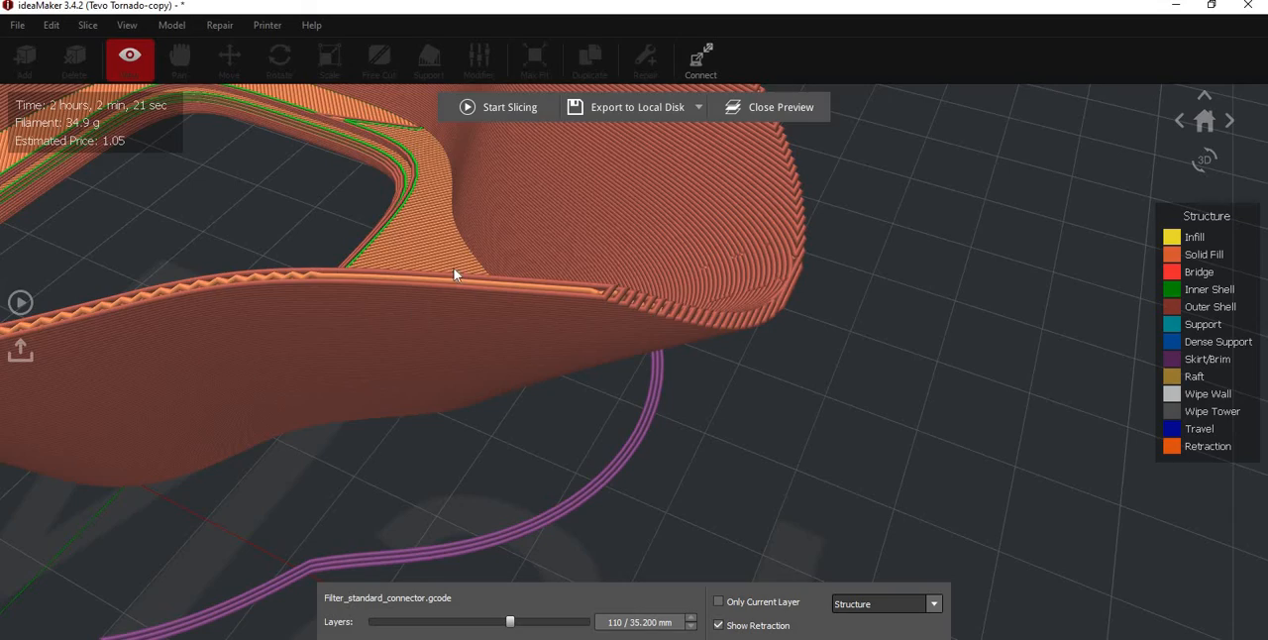
- Lower the slice preview to layer 5 and examine the infill of the mask base and filter parts
scroll(367, 263, down, 5)
scroll(375, 276, down, 3)
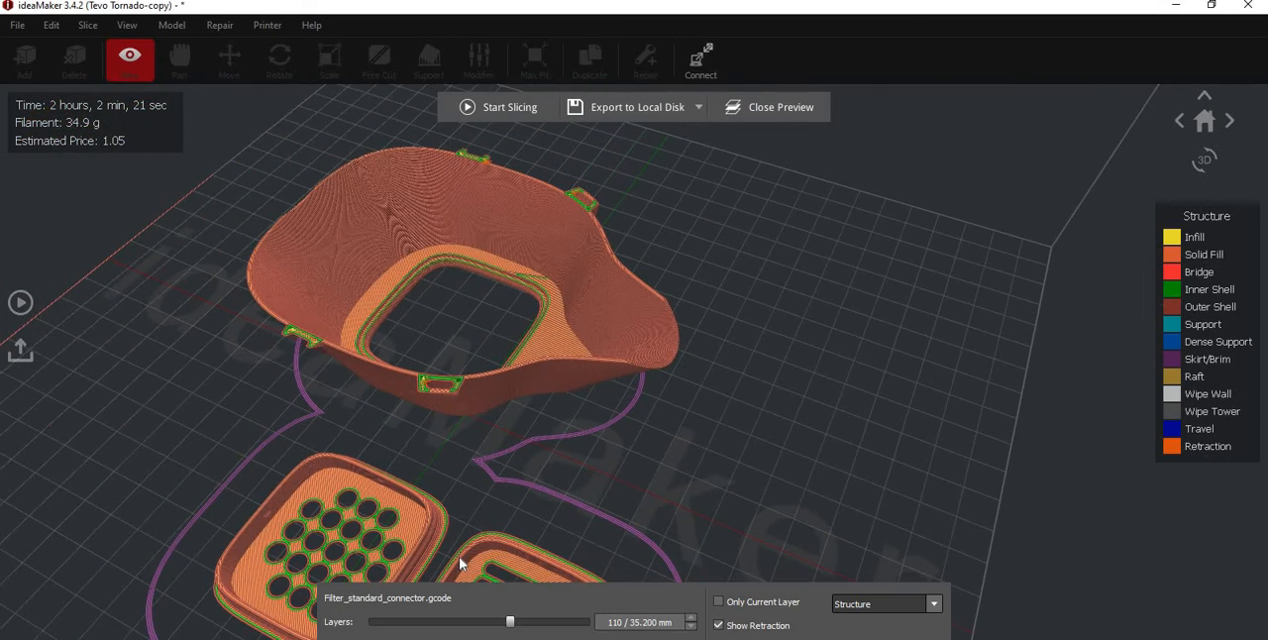
middle_drag(349, 431, 403, 325)
drag(509, 622, 380, 622)
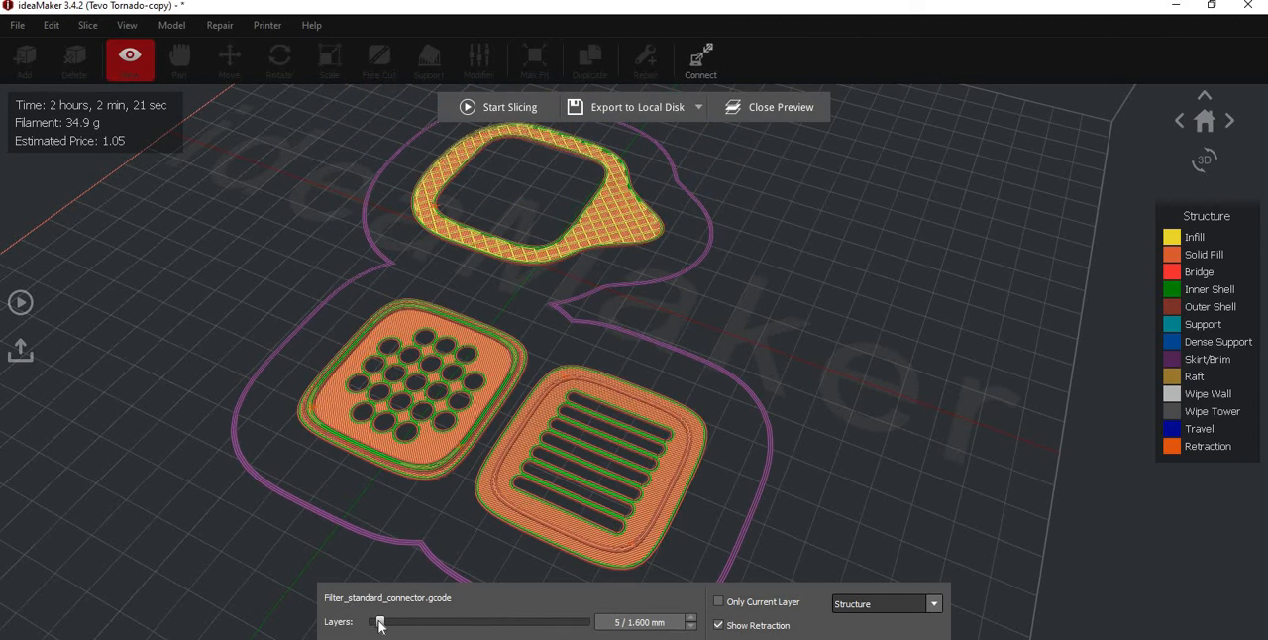
scroll(406, 393, up, 3)
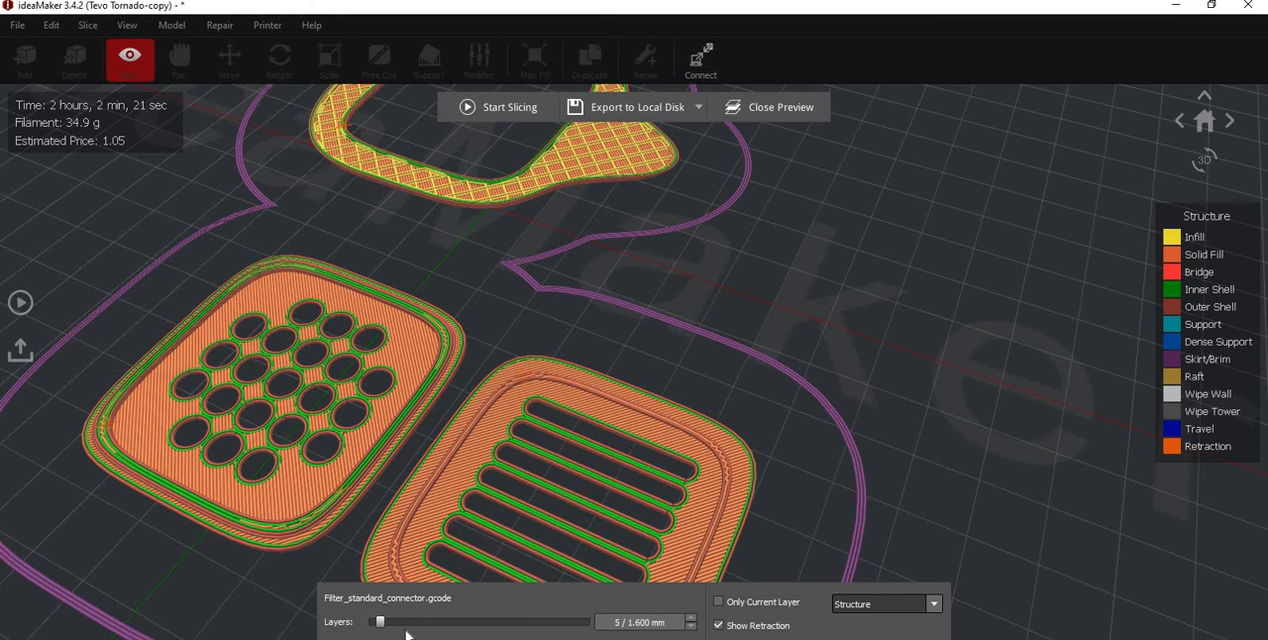
- Preview only layer 1 and examine the shells, solid fill and retraction points around the filter openings
drag(383, 622, 375, 622)
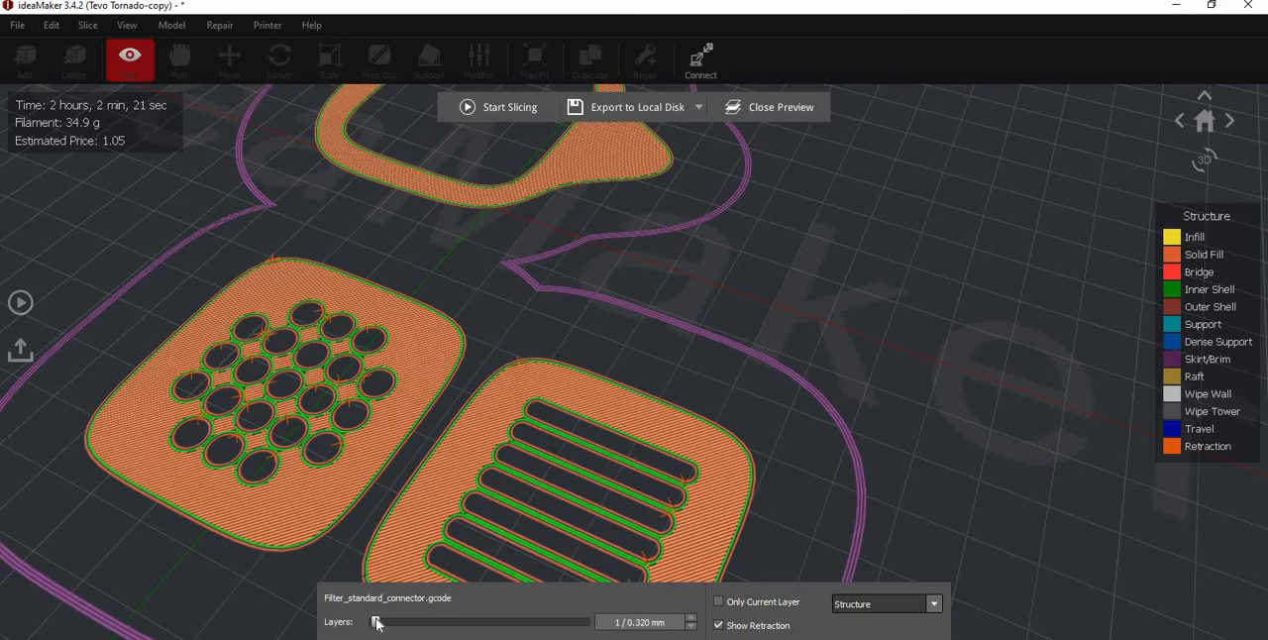
scroll(249, 326, up, 3)
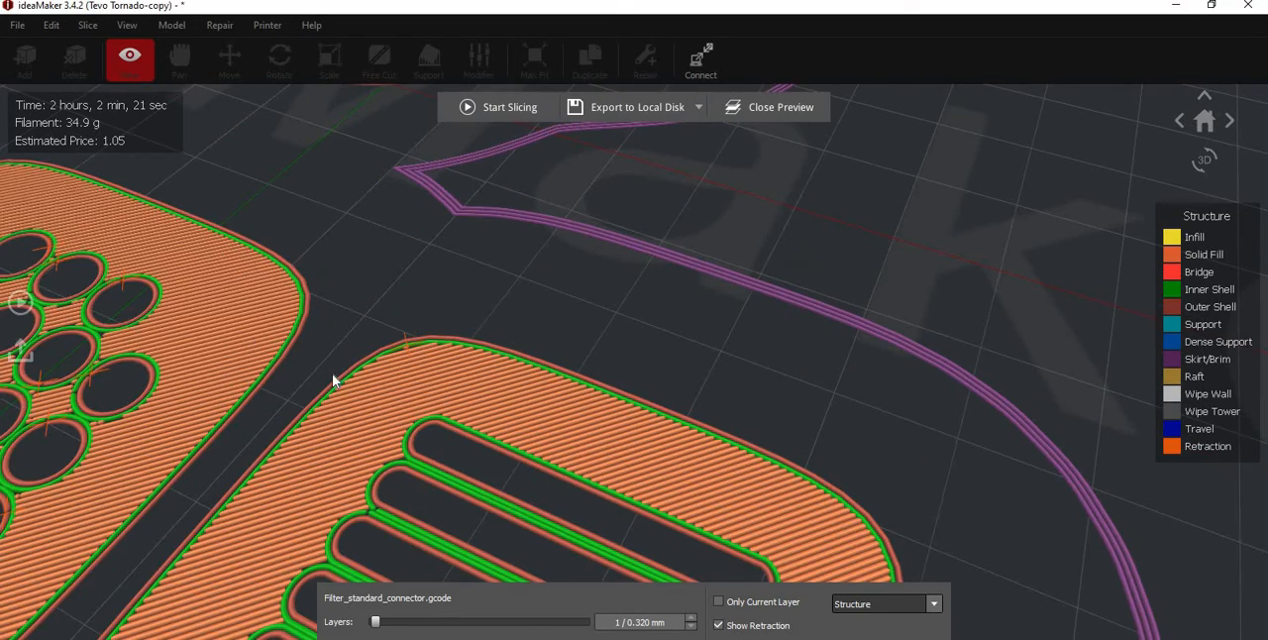
middle_drag(250, 326, 332, 373)
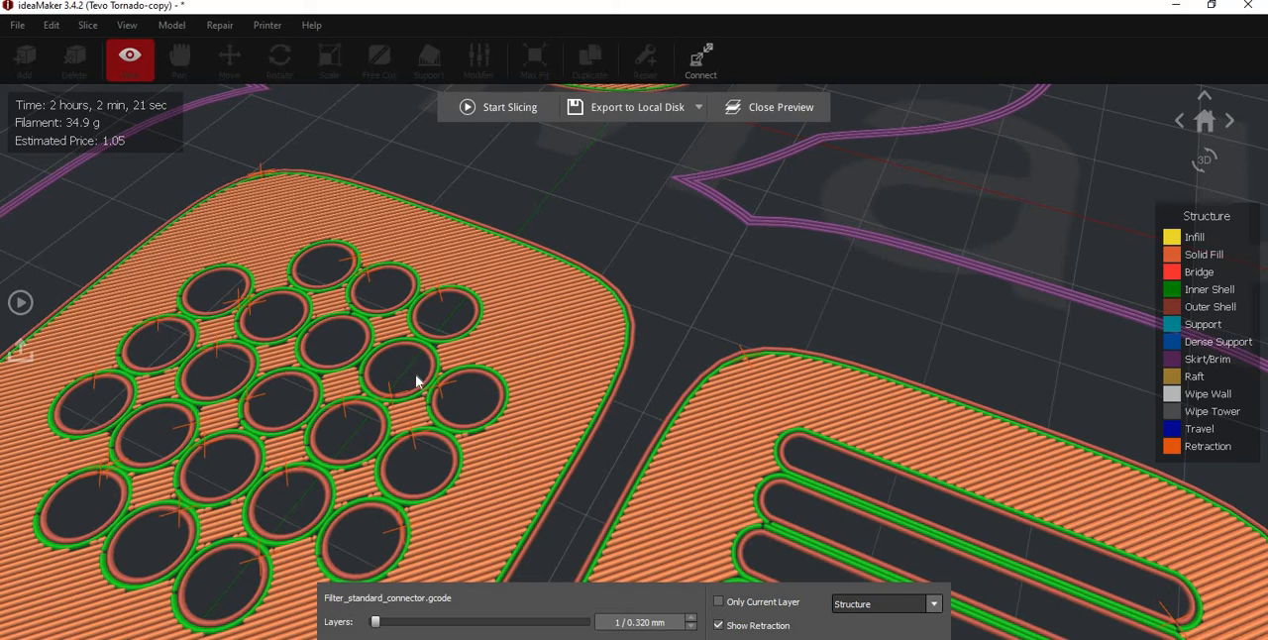
scroll(357, 331, down, 5)
scroll(528, 337, down, 3)
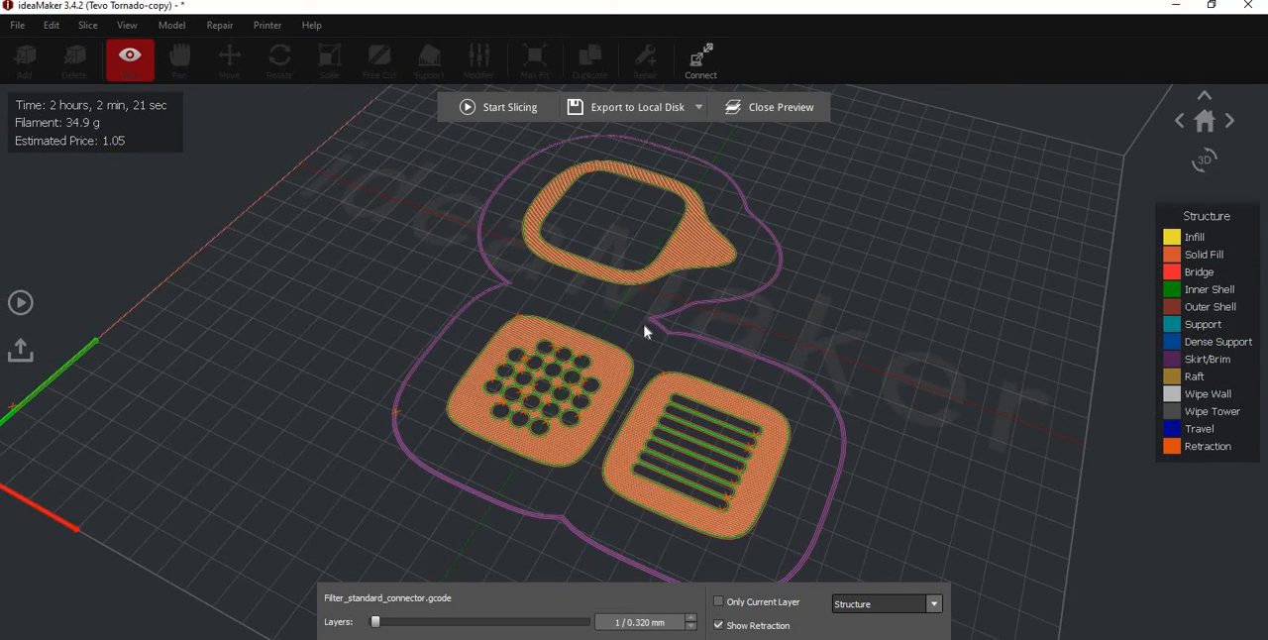
- Display all 170 layers in the slice preview and inspect the complete mask body and filter parts
drag(375, 622, 584, 622)
scroll(747, 375, up, 2)
drag(747, 374, 562, 327)
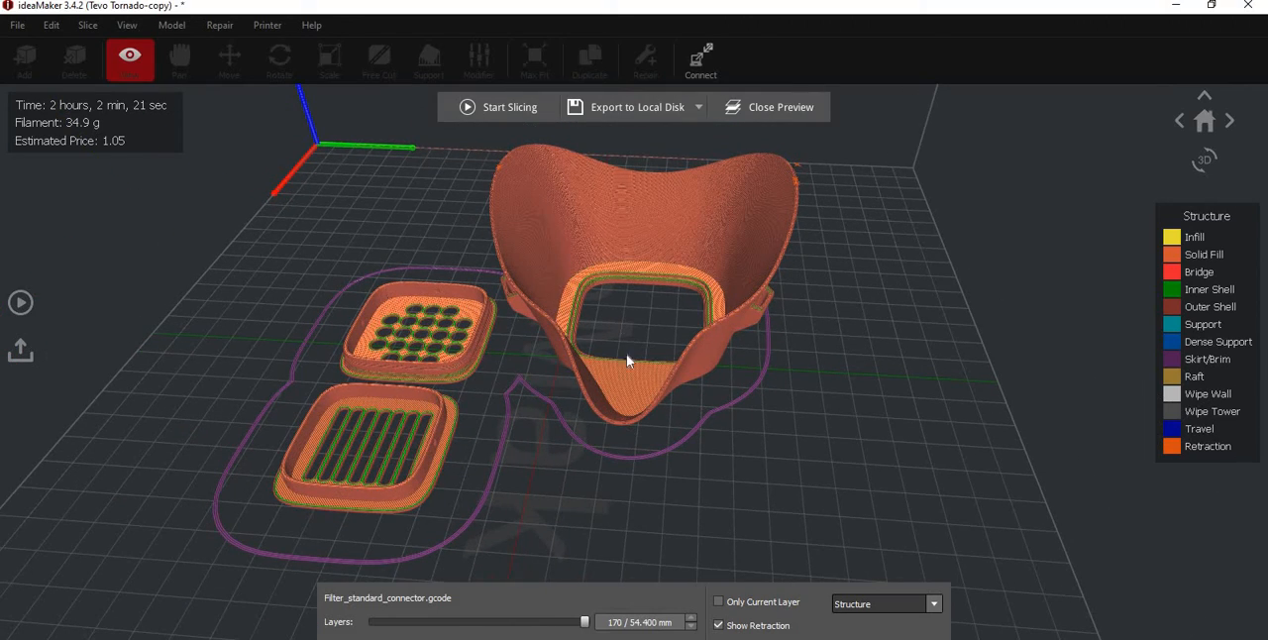
scroll(535, 237, up, 3)
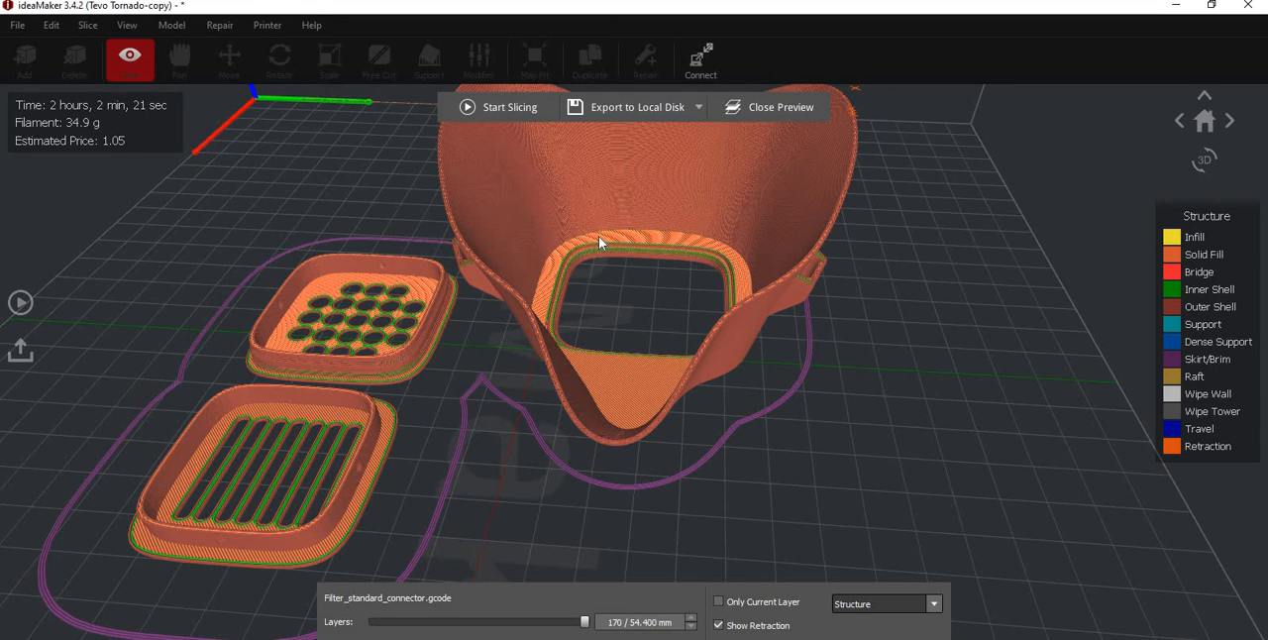
- Close the slice preview of the mask body and filter parts and return to the model view
drag(393, 281, 486, 283)
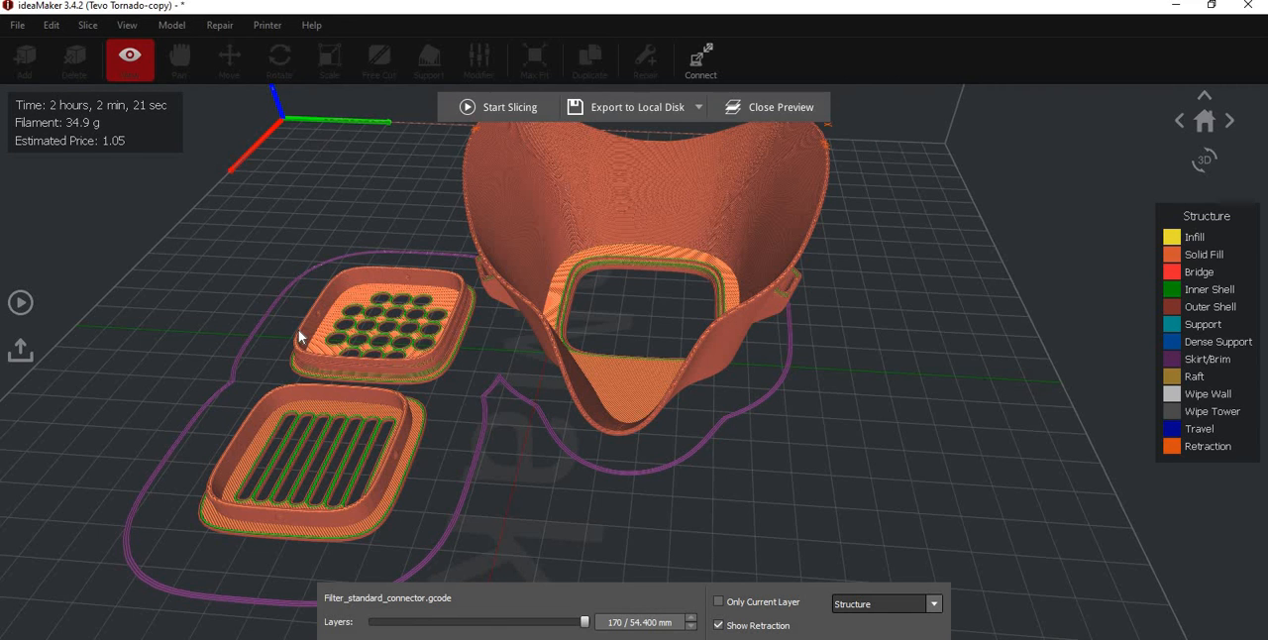
drag(328, 351, 478, 295)
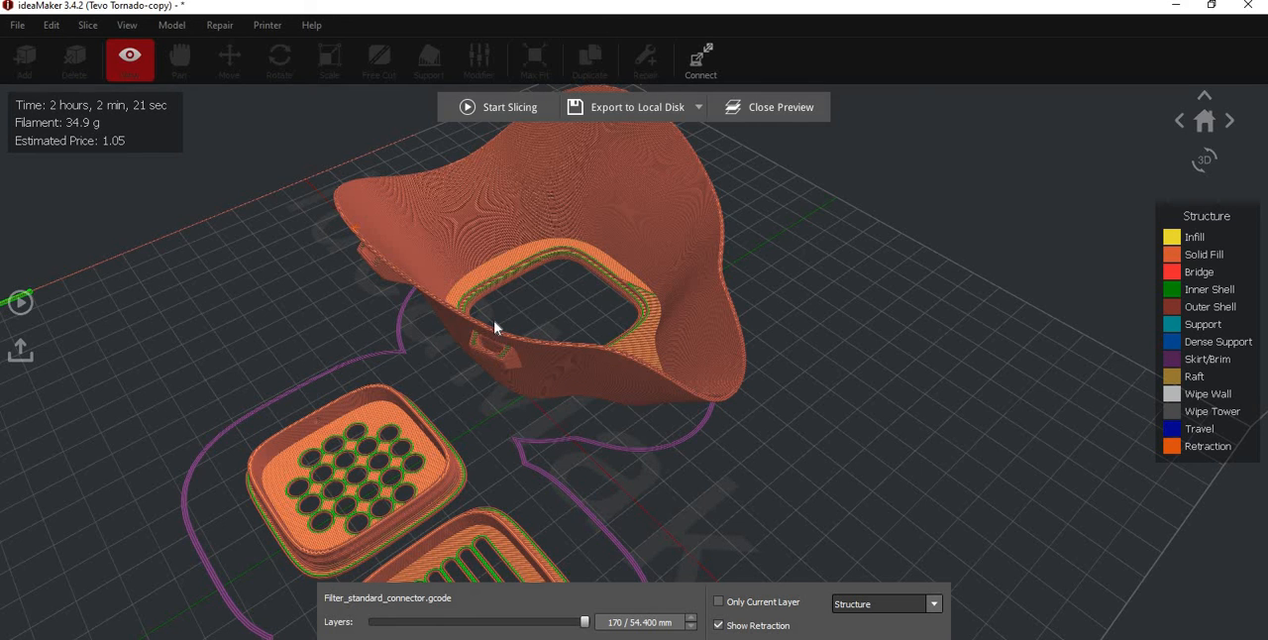
scroll(495, 327, down, 5)
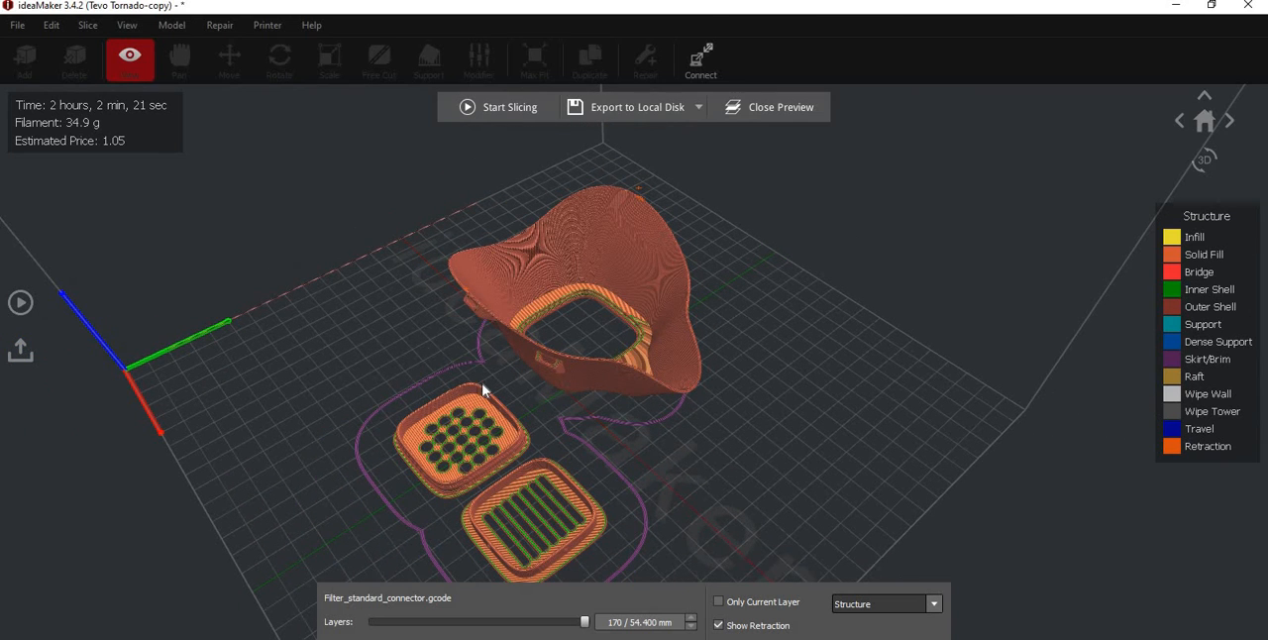
click(793, 109)
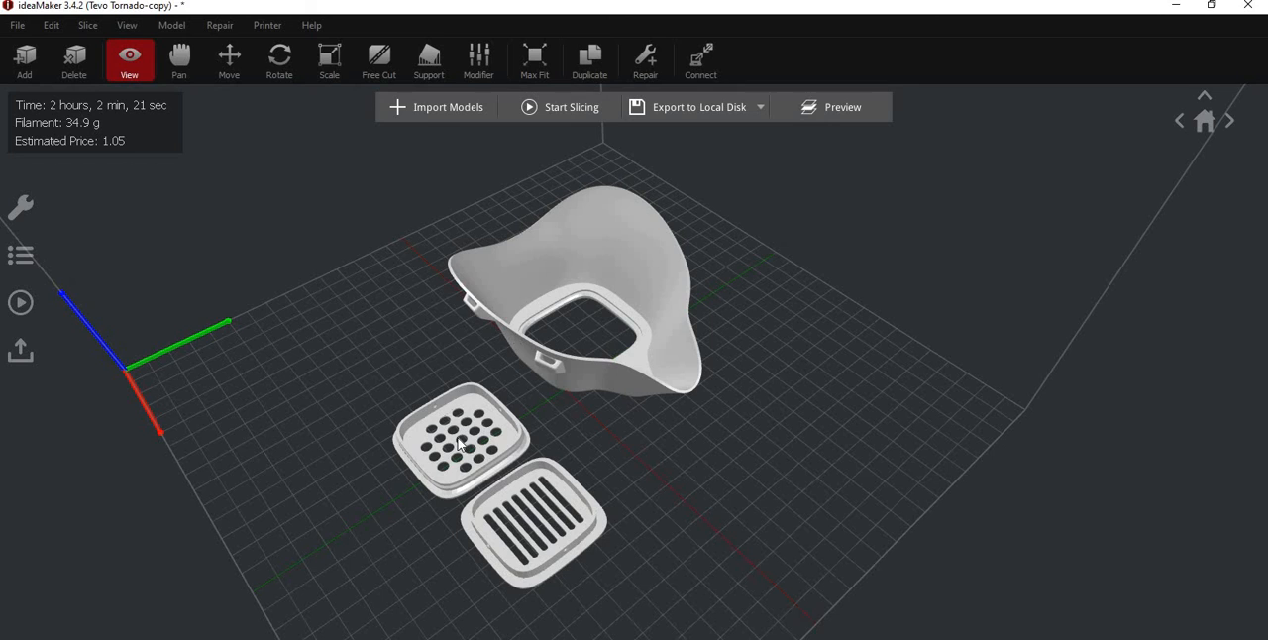
- Duplicate the mask body model Mask_body_L_wide.stl with the number of copies set to 2
click(515, 315)
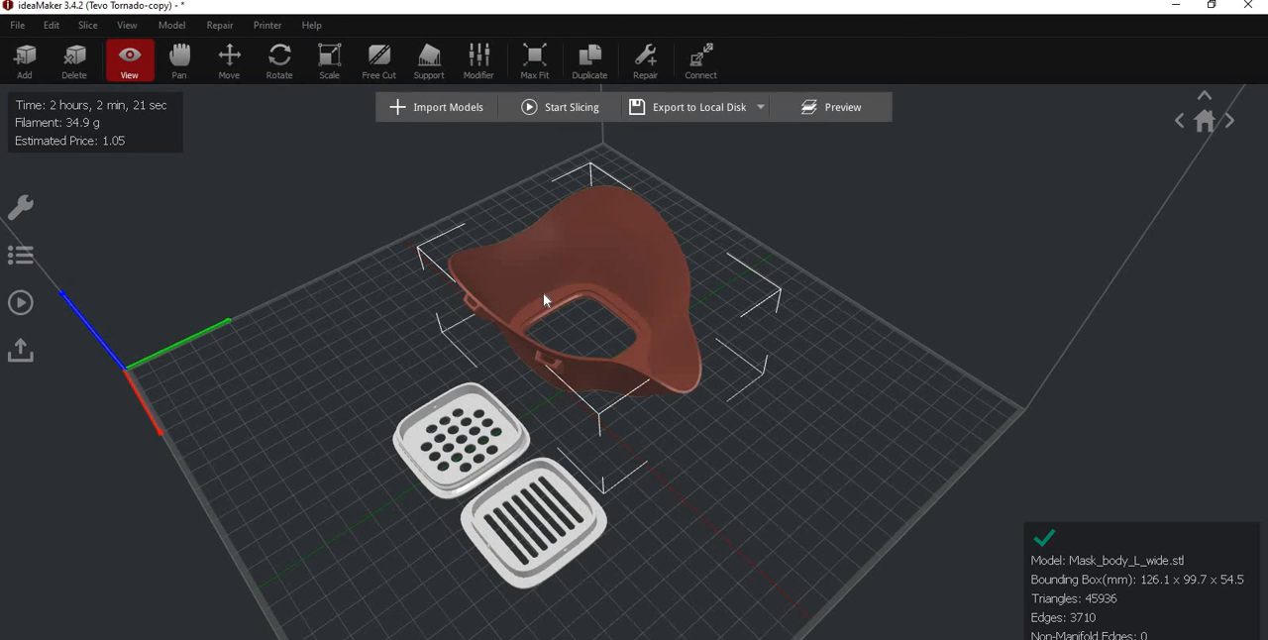
key(ctrl+d)
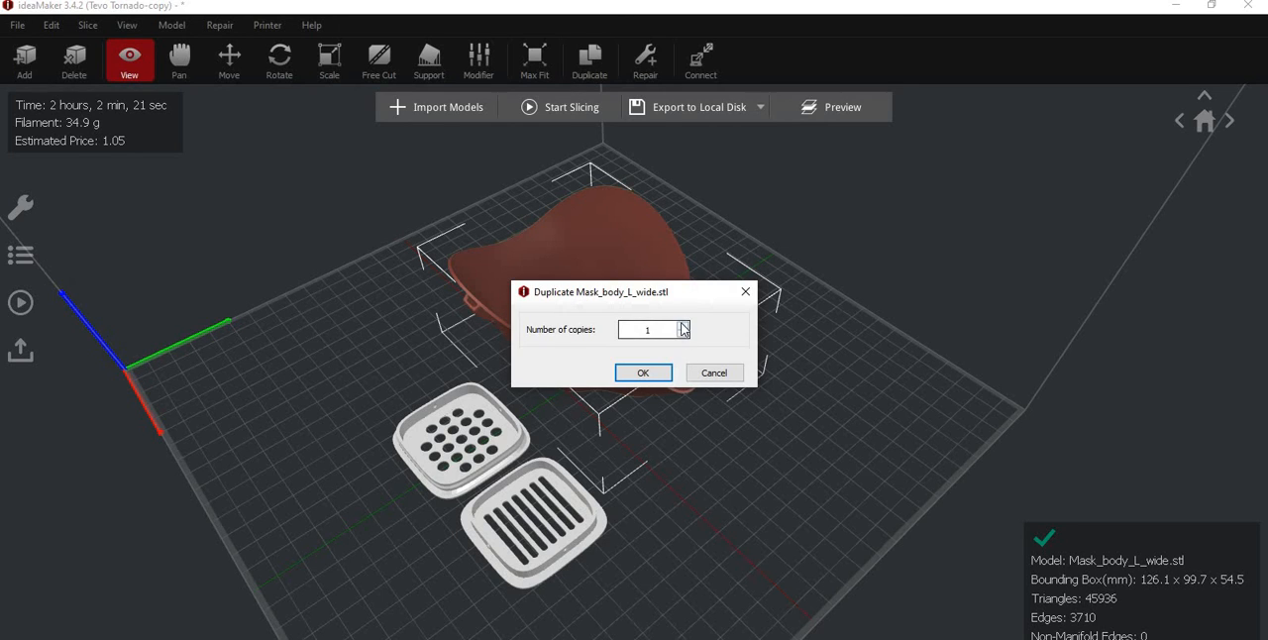
click(682, 327)
click(661, 373)
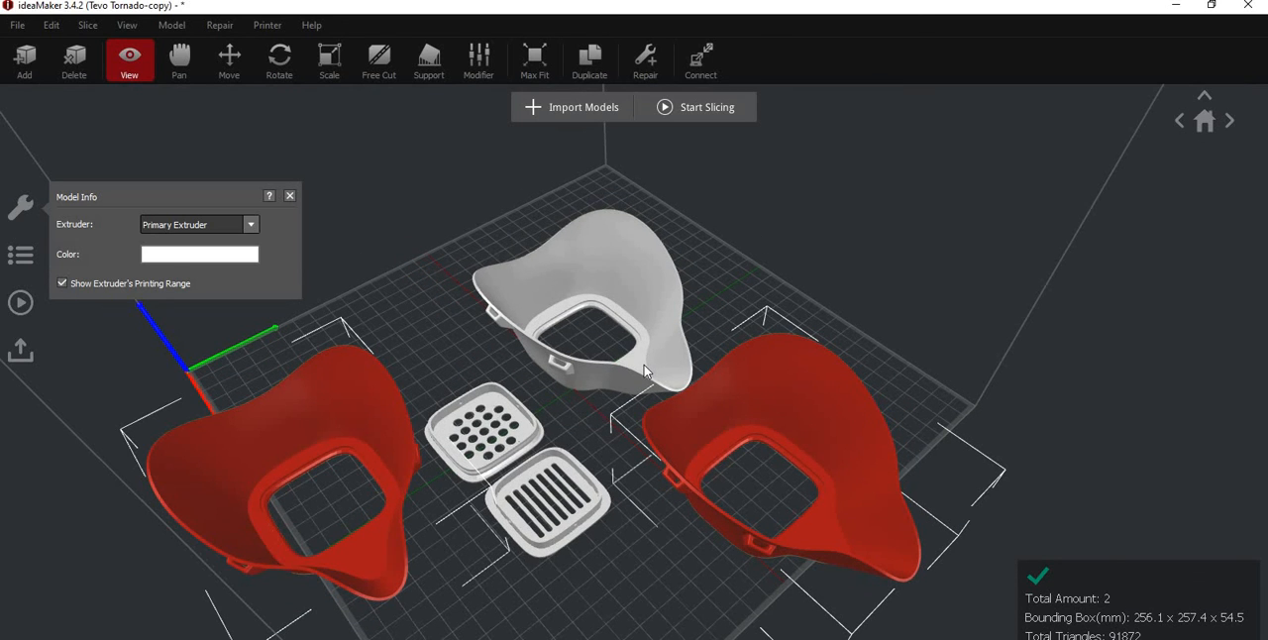
- Select all mask bodies and filter parts, center them together on the build plate and clear the selection
key(ctrl+a)
key(ctrl+m)
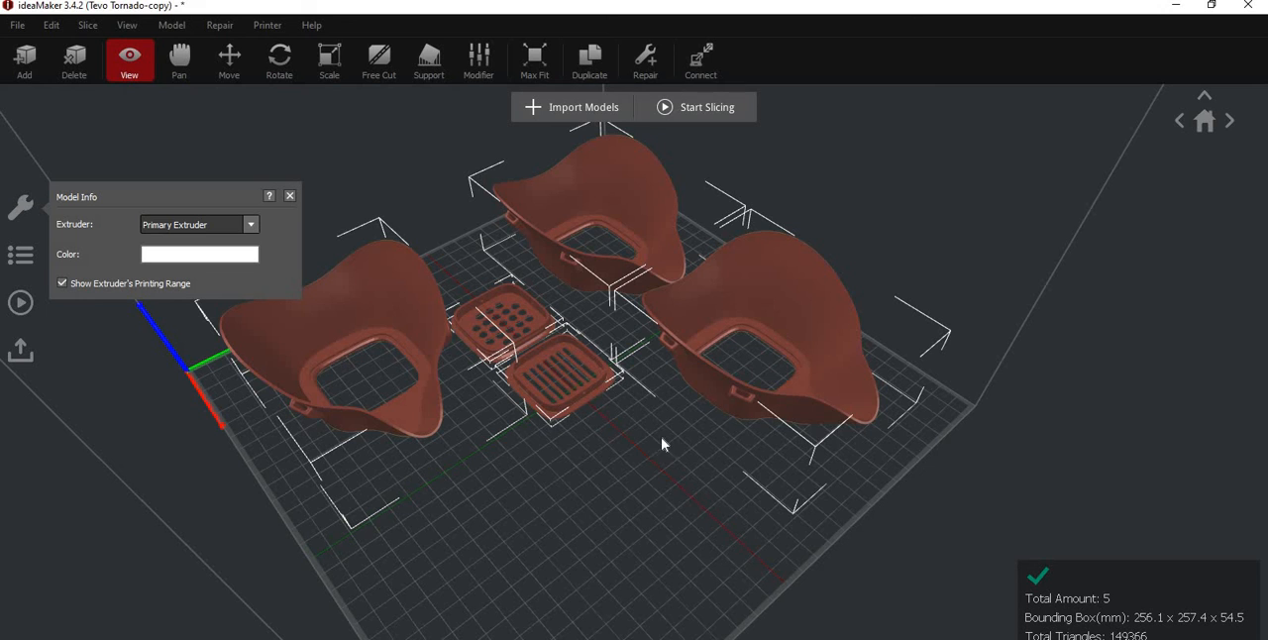
drag(561, 451, 449, 430)
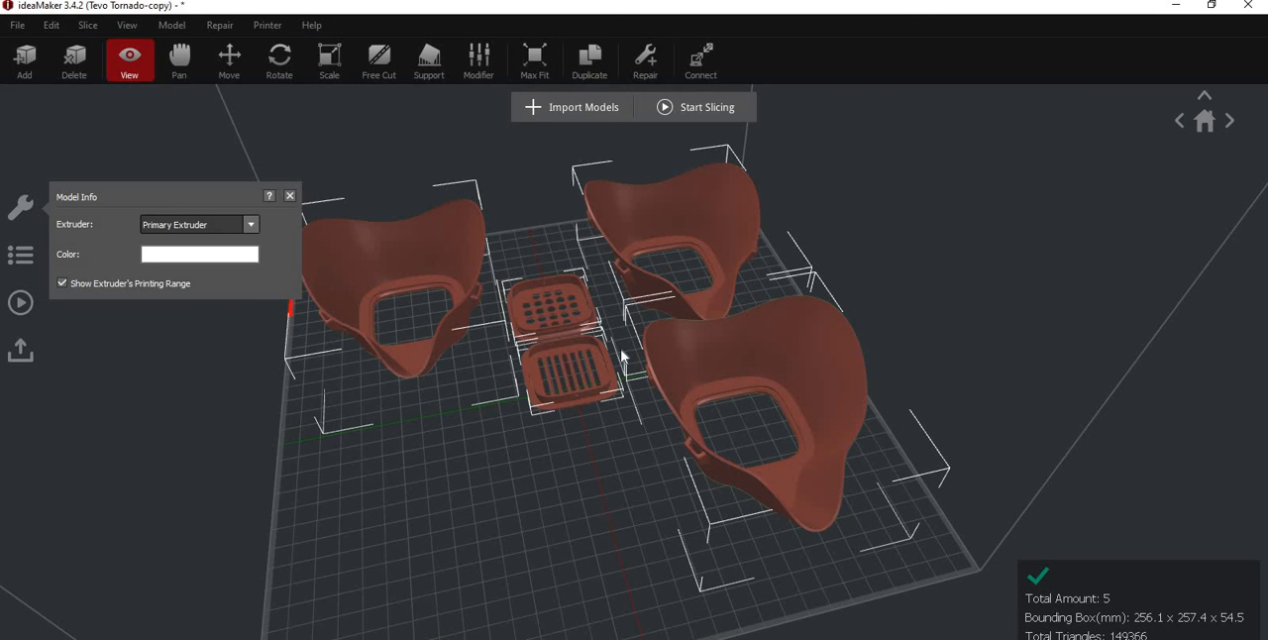
drag(623, 354, 558, 405)
click(540, 495)
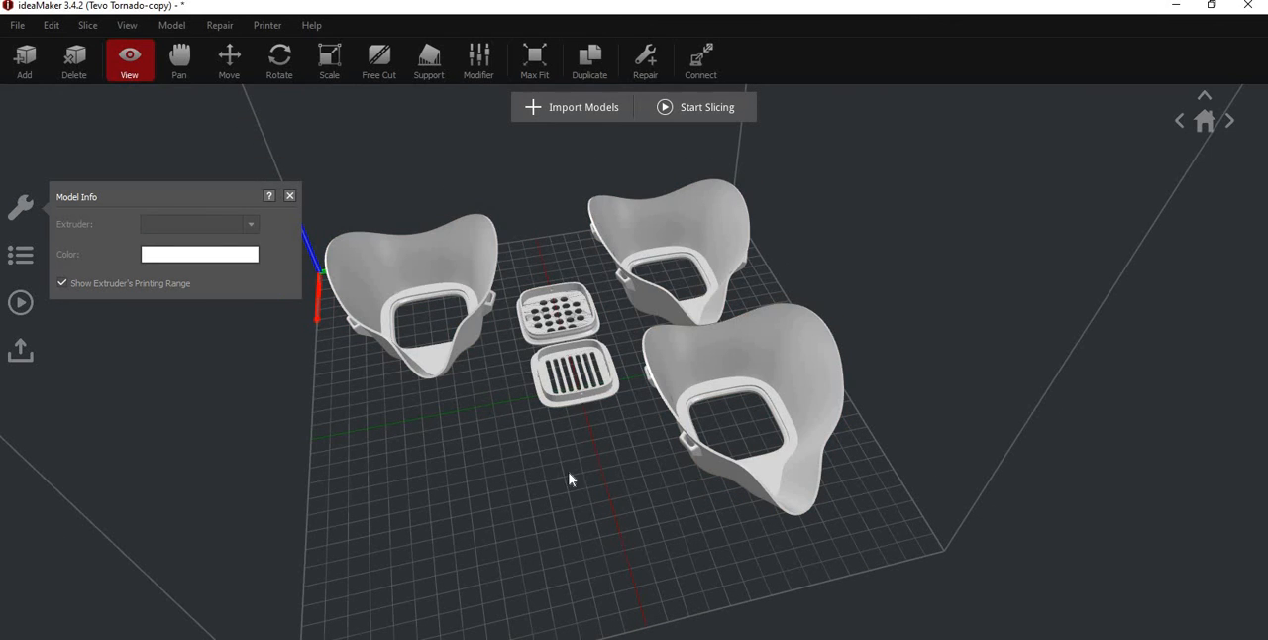